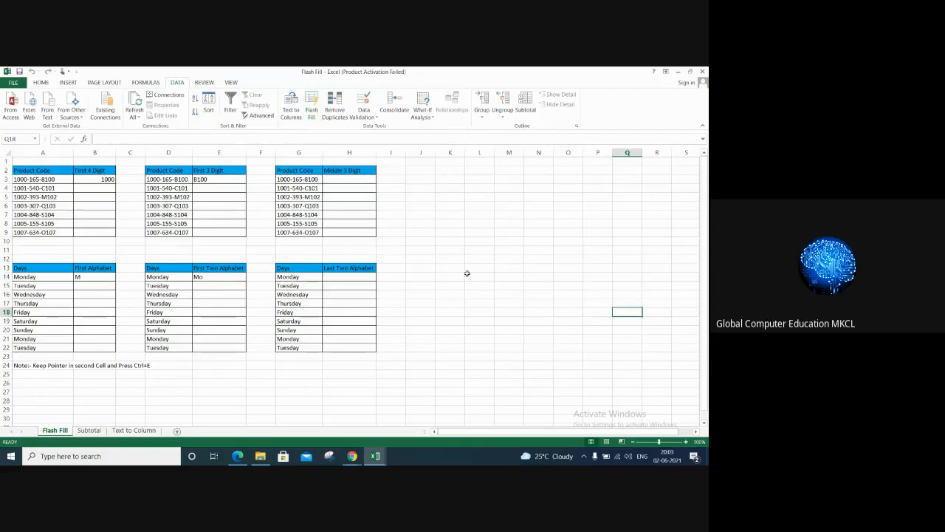
Step: Flash Fill the First 4 Digit column from cell B4 and the First 3 Digit column from cell E4
{"action": "left_click", "coordinate": [468, 275]}
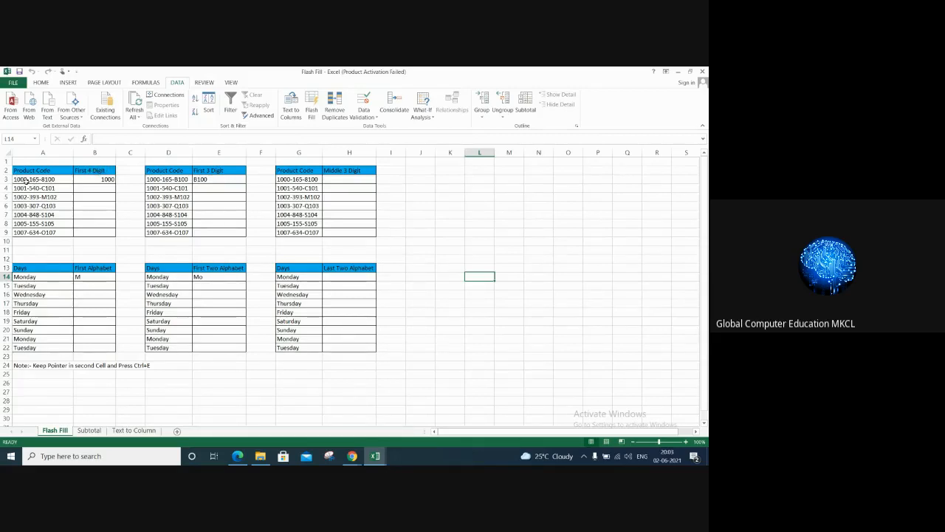
{"action": "left_click", "coordinate": [102, 177]}
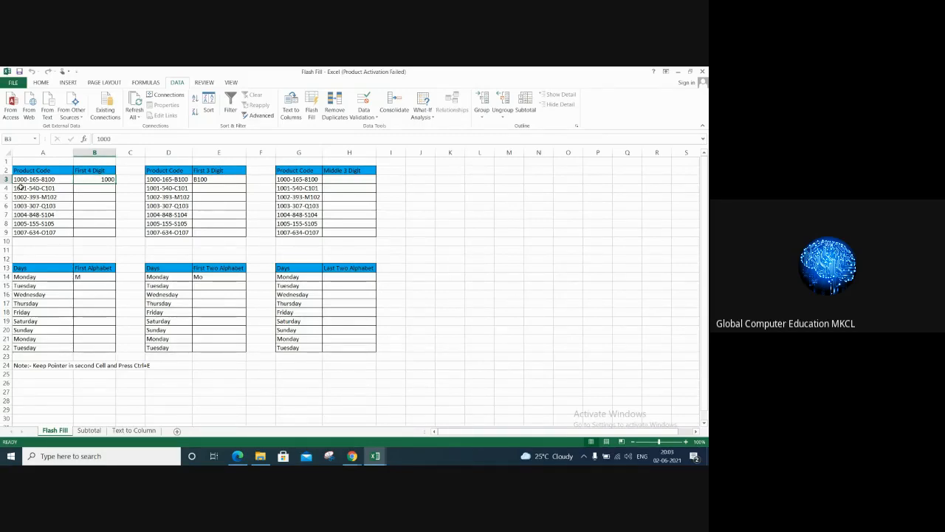
{"action": "left_click", "coordinate": [105, 189]}
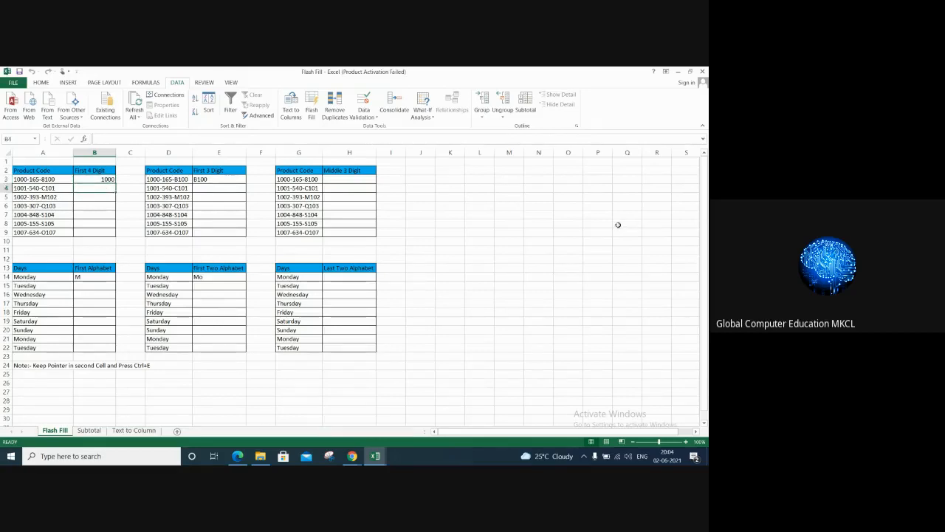
{"action": "key", "text": "ctrl+e"}
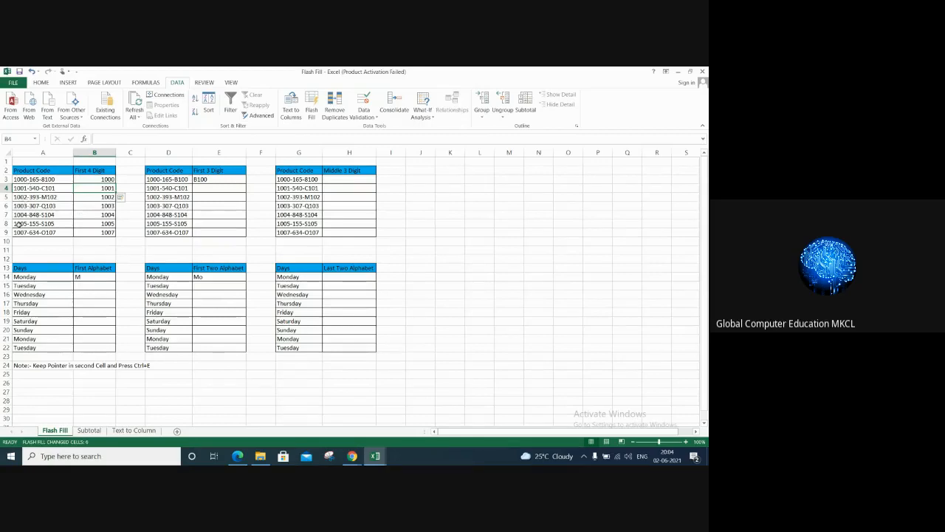
{"action": "left_click", "coordinate": [32, 72]}
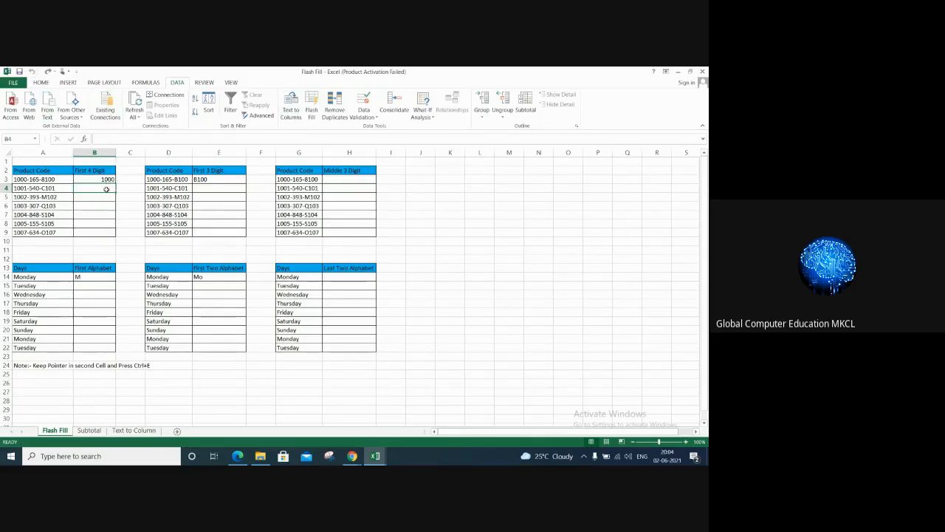
{"action": "left_click", "coordinate": [316, 113]}
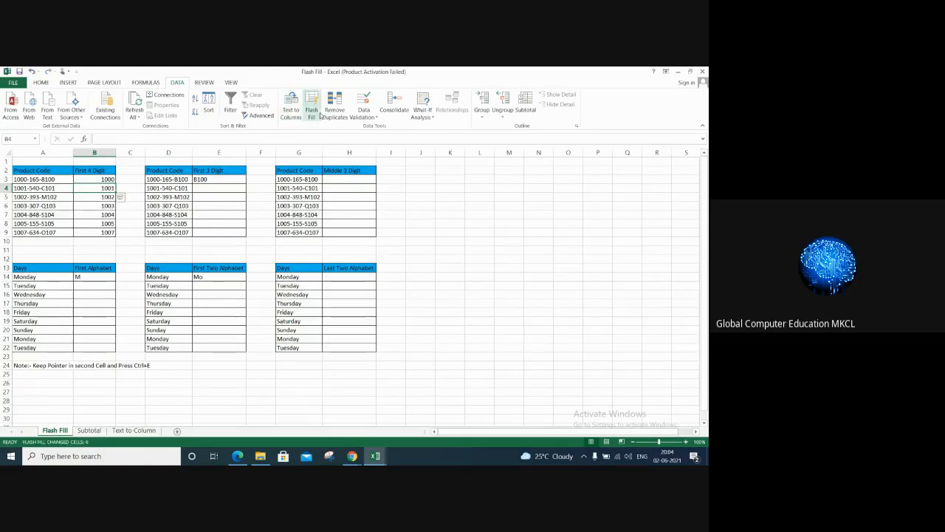
{"action": "left_click", "coordinate": [205, 185]}
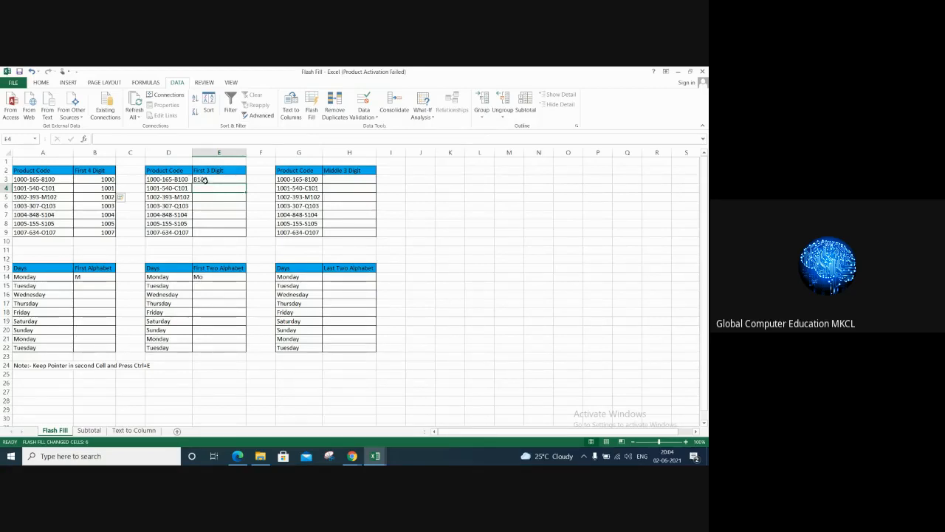
{"action": "left_click", "coordinate": [312, 111]}
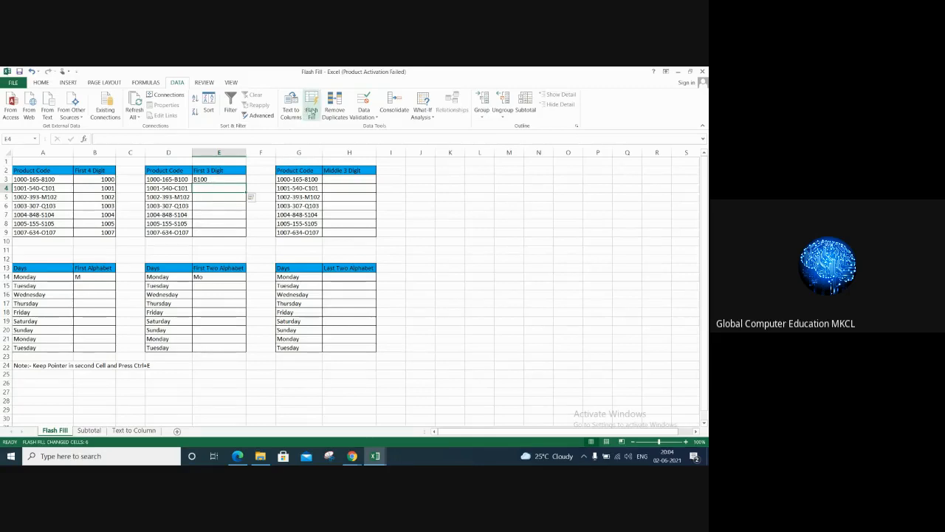
Step: Enter 165 in cell H3 as the example and Flash Fill the rest of the Middle 3 Digit column
{"action": "left_click", "coordinate": [344, 179]}
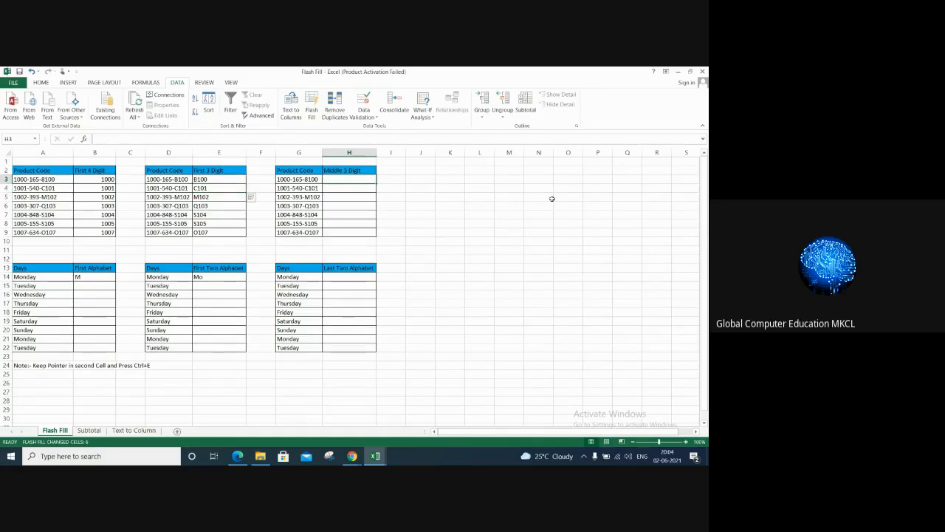
{"action": "type", "text": "165"}
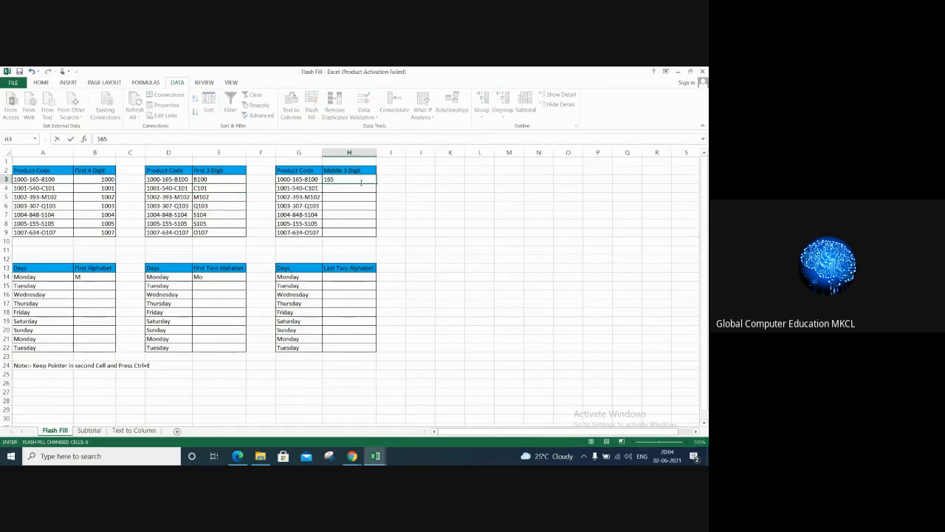
{"action": "key", "text": "ctrl+Return"}
{"action": "key", "text": "Return"}
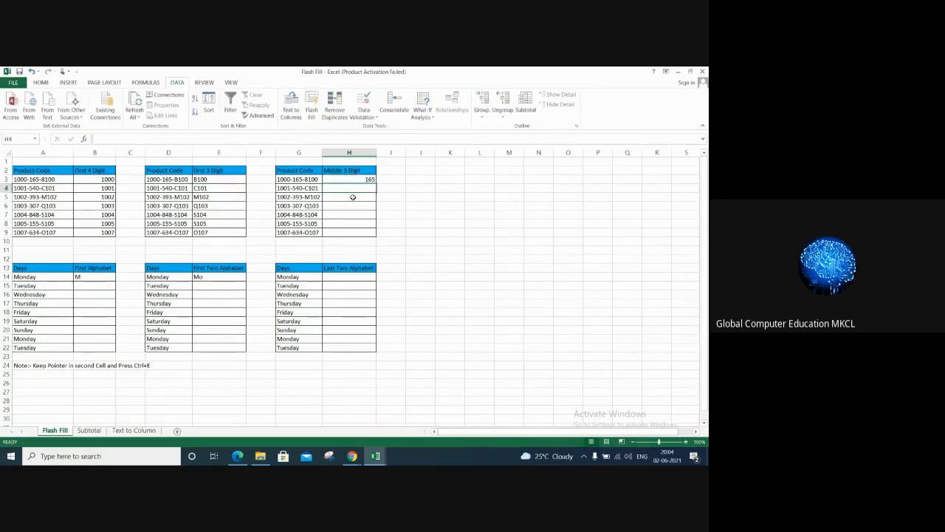
{"action": "left_click", "coordinate": [310, 107]}
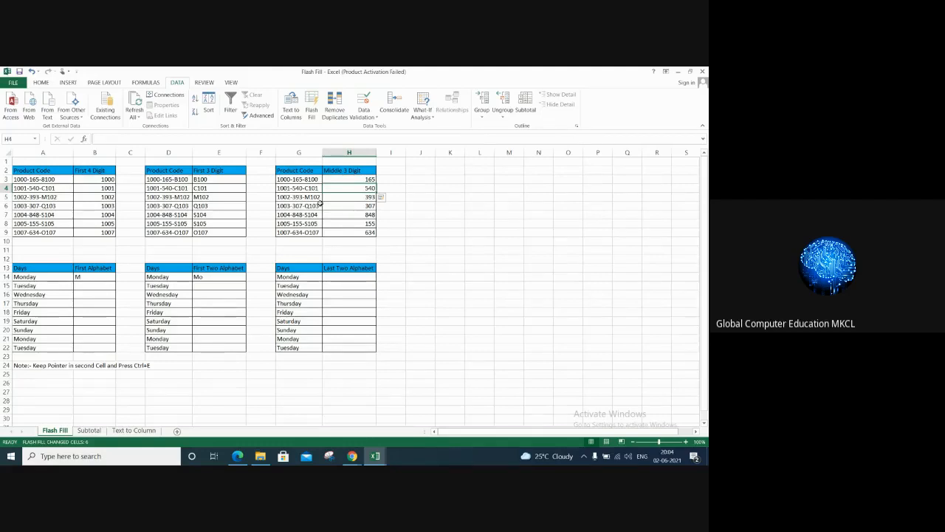
Step: Flash Fill the First Alphabet column from cell B15 and the First Two Alphabet column from cell E15
{"action": "left_click", "coordinate": [88, 285]}
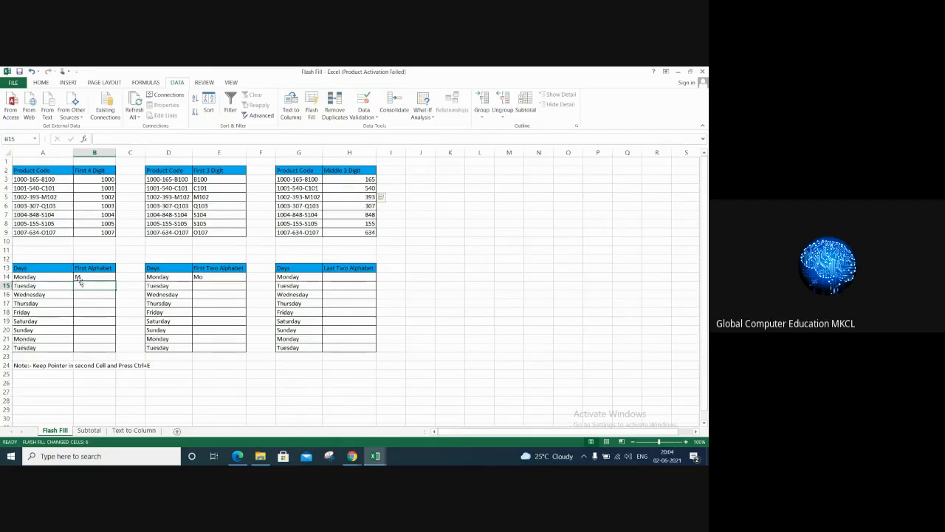
{"action": "left_click", "coordinate": [312, 114]}
{"action": "left_click", "coordinate": [210, 287]}
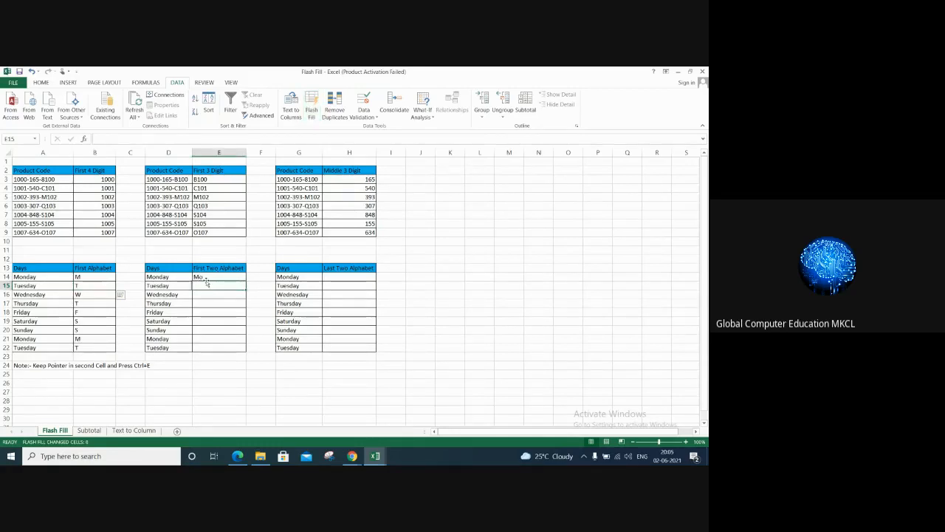
{"action": "left_click", "coordinate": [311, 112]}
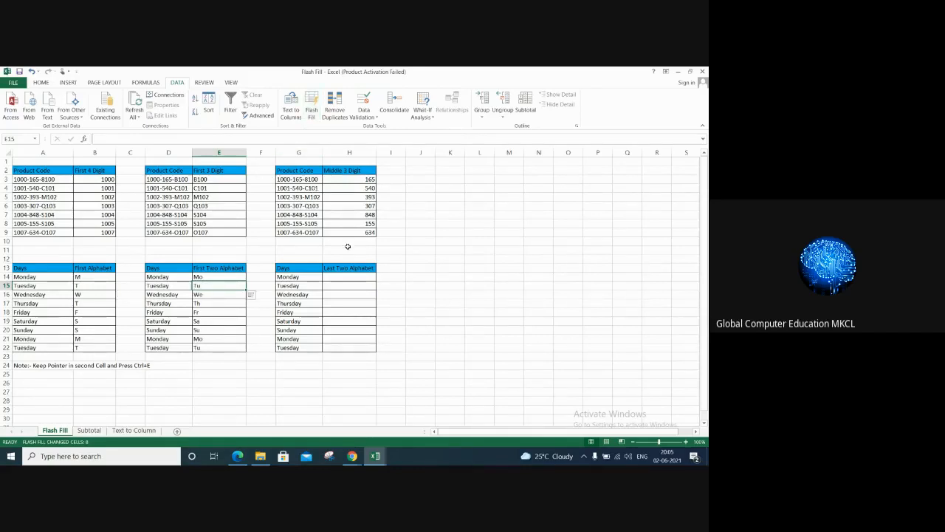
Step: Enter ay in cell H14, try Flash Fill from H15 in the Last Two Alphabet column, and undo that fill
{"action": "left_click", "coordinate": [344, 277]}
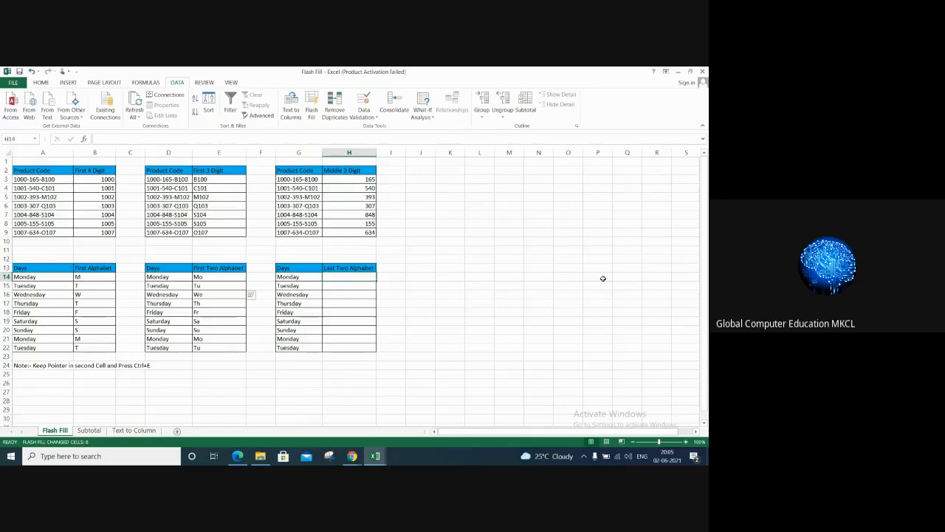
{"action": "type", "text": "ay"}
{"action": "key", "text": "Return"}
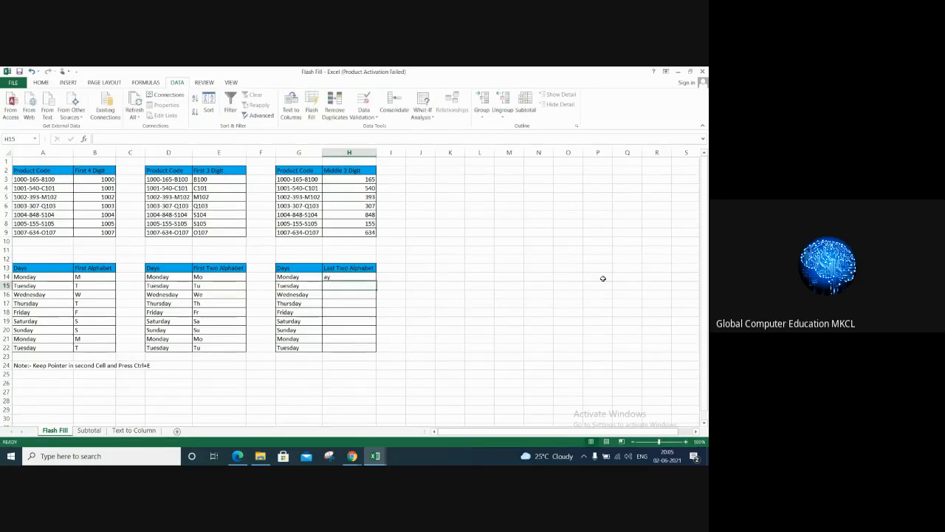
{"action": "left_click", "coordinate": [314, 108]}
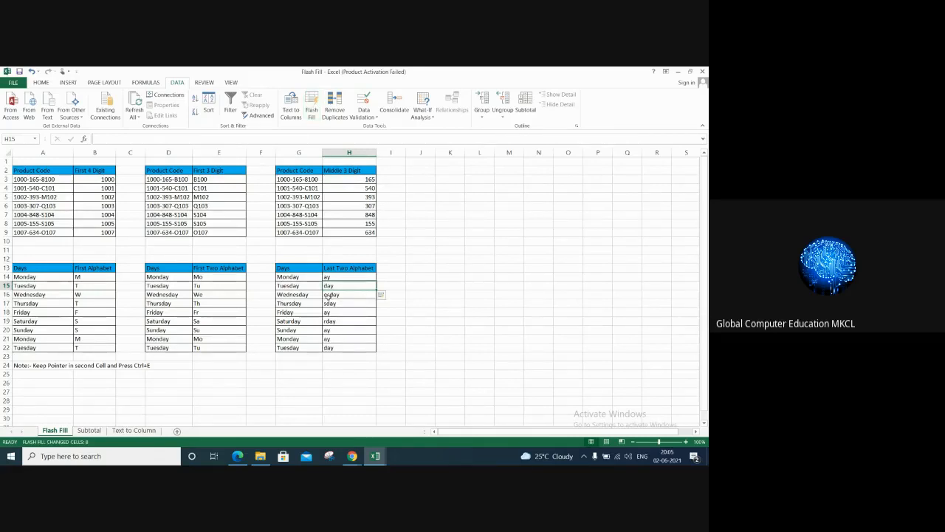
{"action": "key", "text": "ctrl+z"}
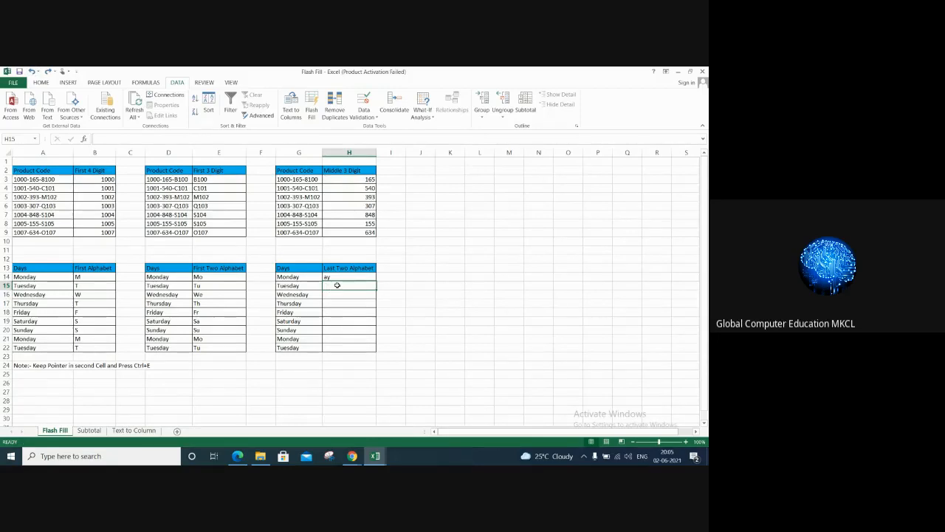
Step: Add ay in cell H15 as a second example and Flash Fill the Last Two Alphabet column from H16
{"action": "type", "text": "ay"}
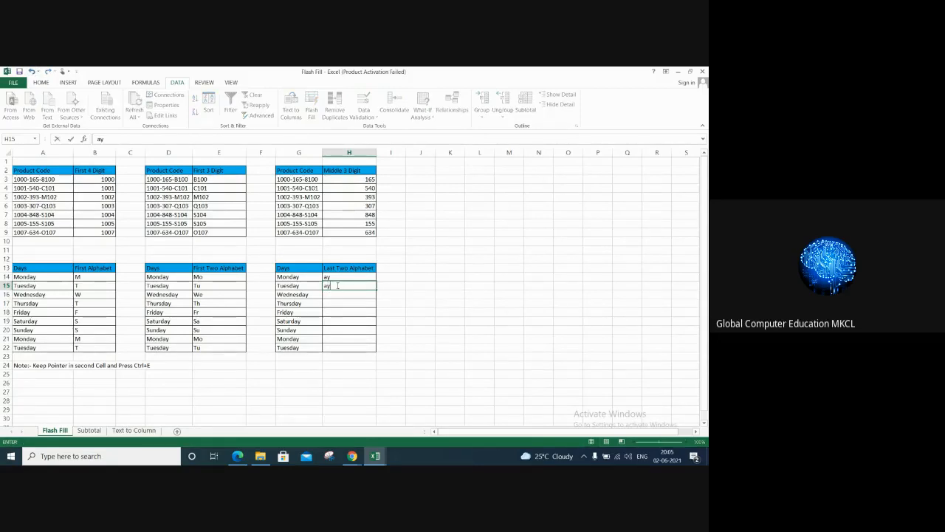
{"action": "key", "text": "Return"}
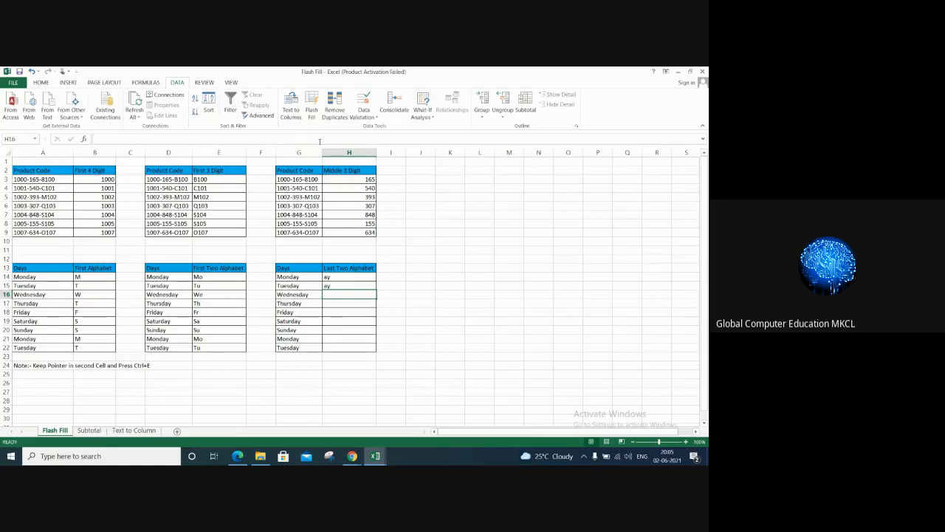
{"action": "left_click", "coordinate": [311, 109]}
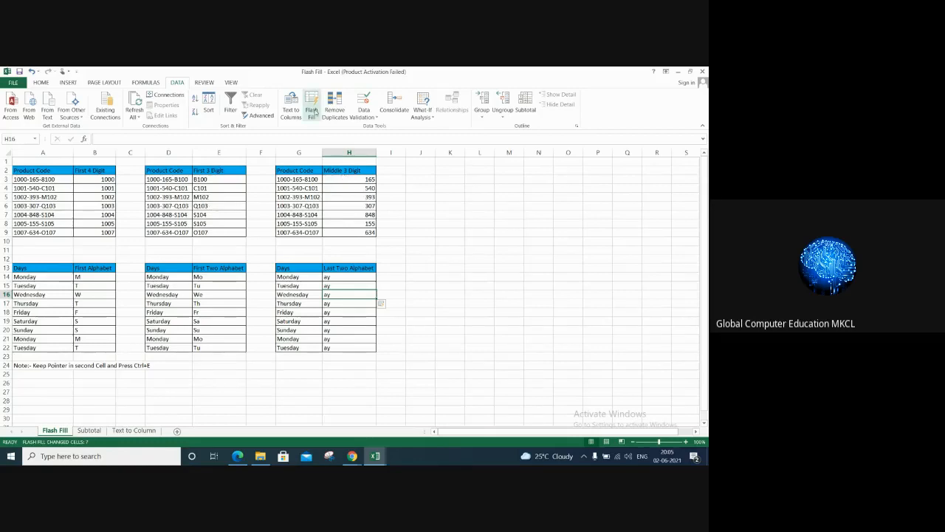
{"action": "left_click", "coordinate": [486, 303]}
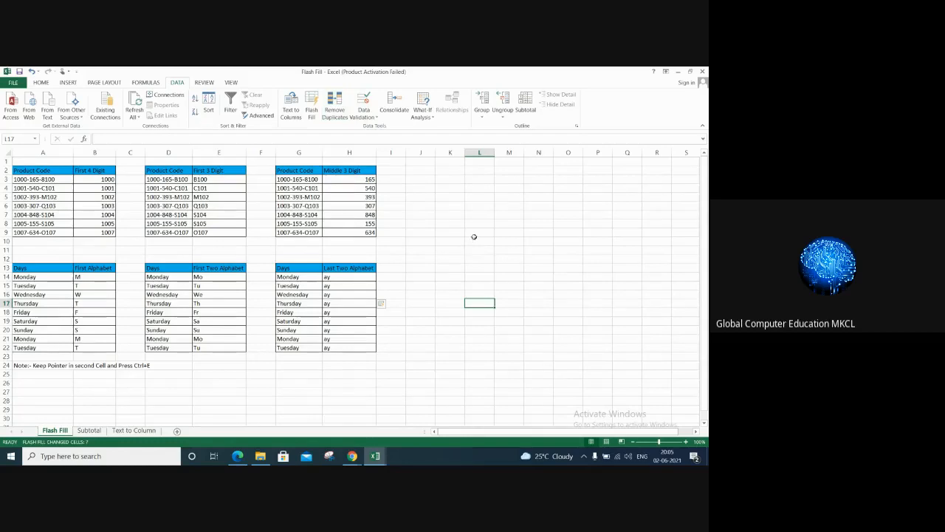
Step: Enter the values 1, 2, 3, 4, 5, 3, 2, 4 and 1 down cells L4 to L12
{"action": "left_click", "coordinate": [478, 190]}
{"action": "type", "text": "1"}
{"action": "key", "text": "Return"}
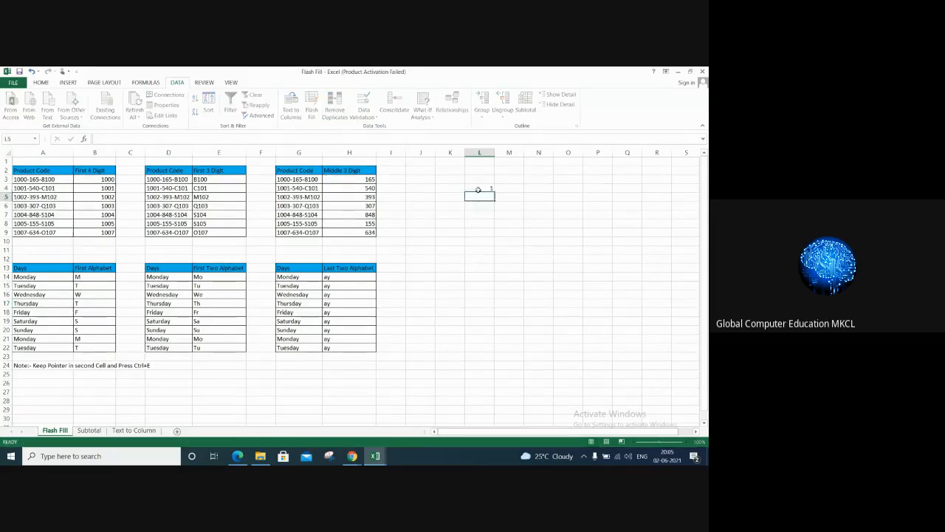
{"action": "type", "text": "2 3 4 5 3 2"}
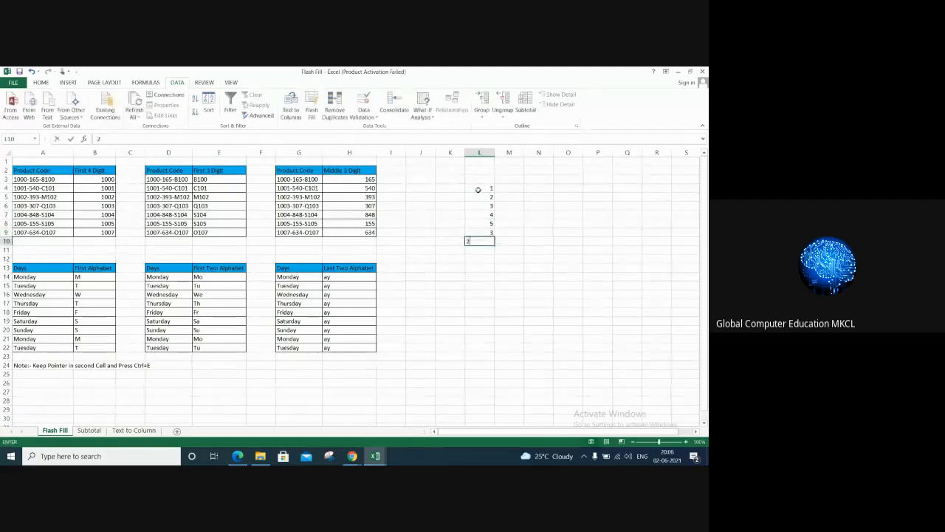
{"action": "key", "text": "Return"}
{"action": "type", "text": "4"}
{"action": "key", "text": "Return"}
{"action": "type", "text": "1"}
{"action": "key", "text": "Return"}
Step: Remove the duplicate values from the number list in L4:L12, treating the data as having no headers
{"action": "left_click", "coordinate": [477, 190]}
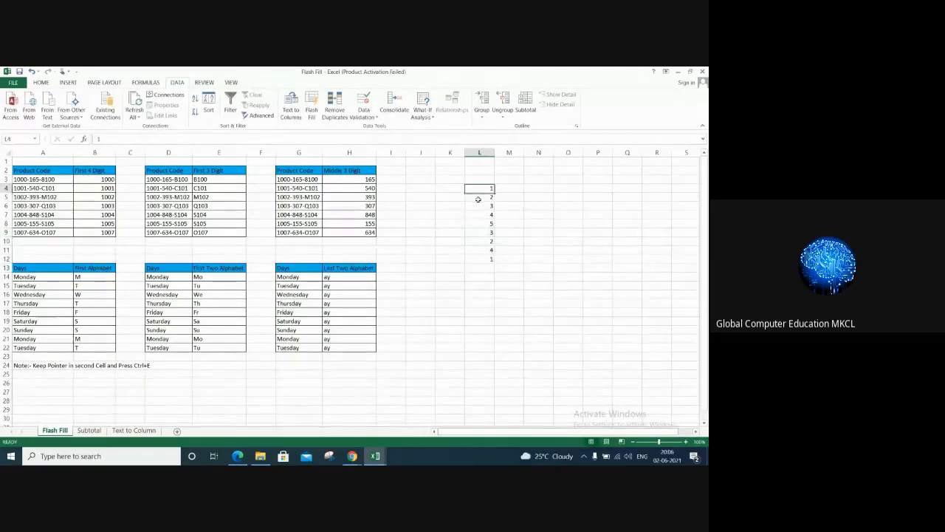
{"action": "left_click_drag", "start_coordinate": [478, 199], "coordinate": [481, 259]}
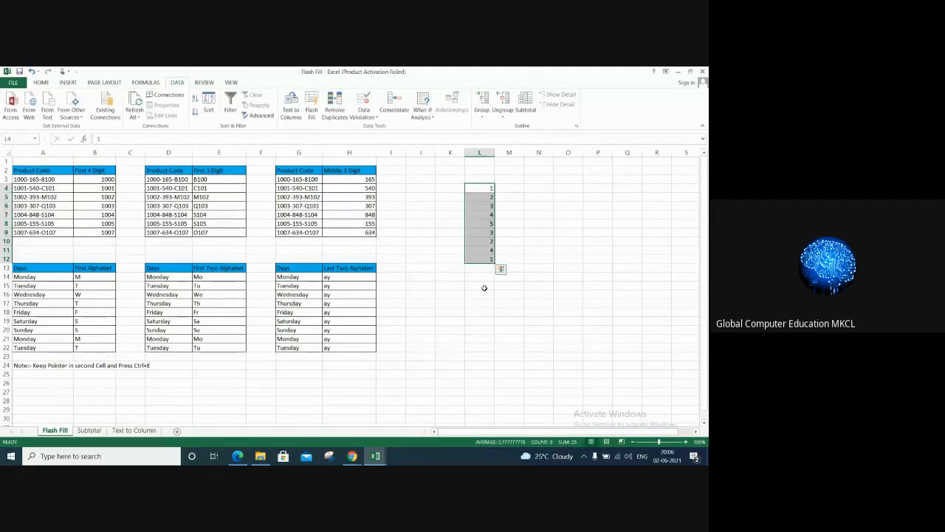
{"action": "left_click", "coordinate": [334, 107]}
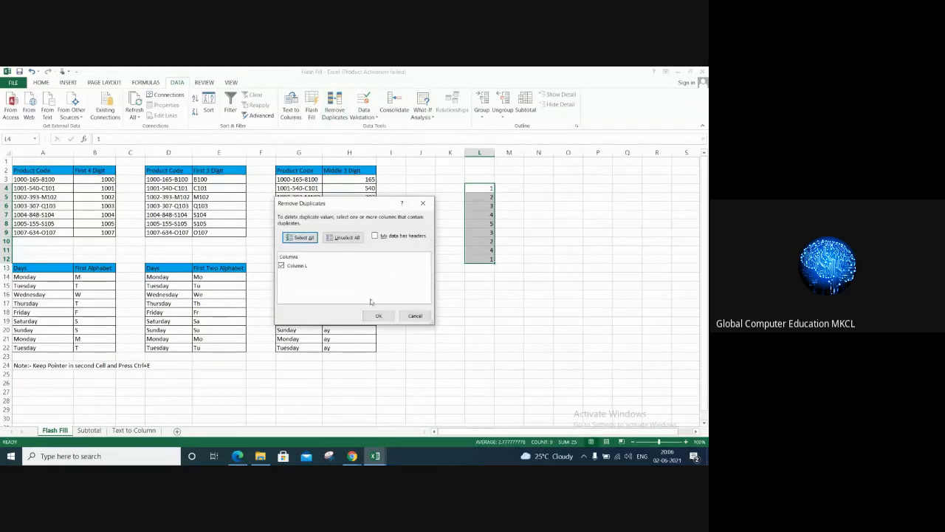
{"action": "left_click", "coordinate": [377, 315]}
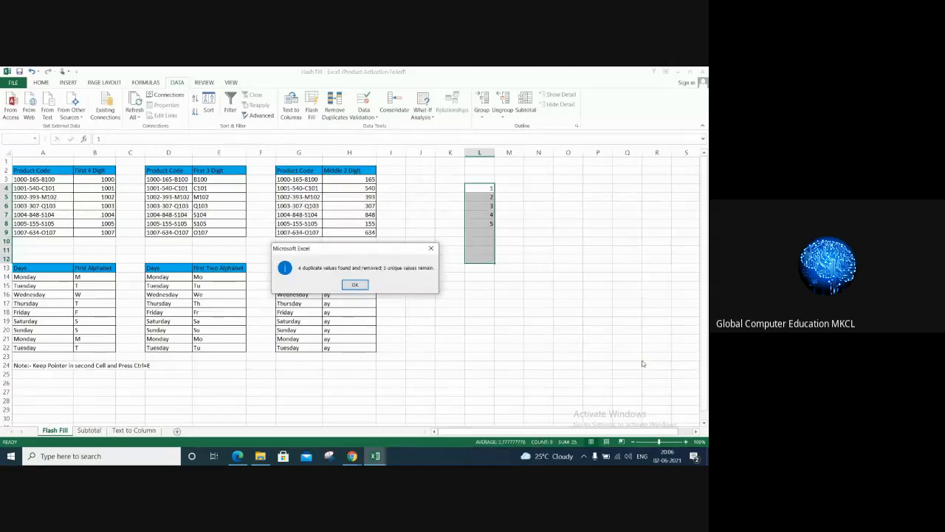
{"action": "left_click", "coordinate": [353, 285]}
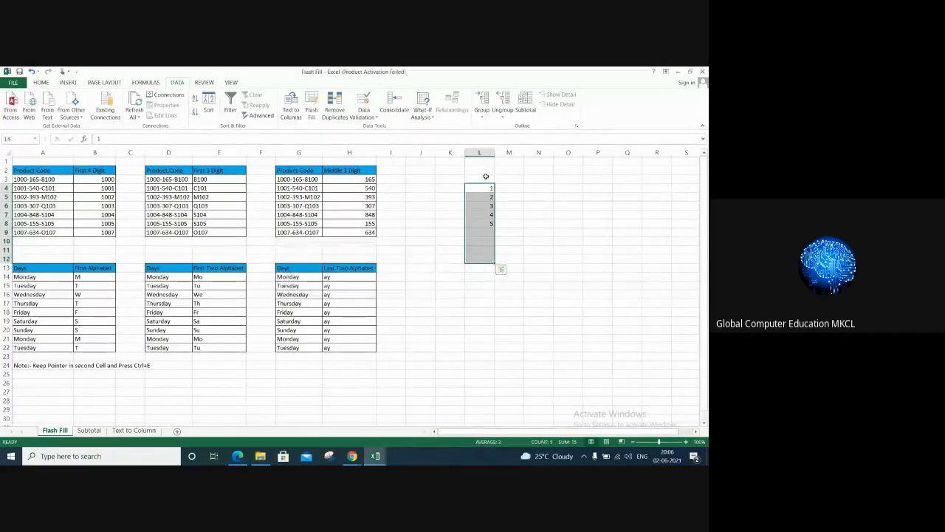
{"action": "left_click", "coordinate": [551, 275]}
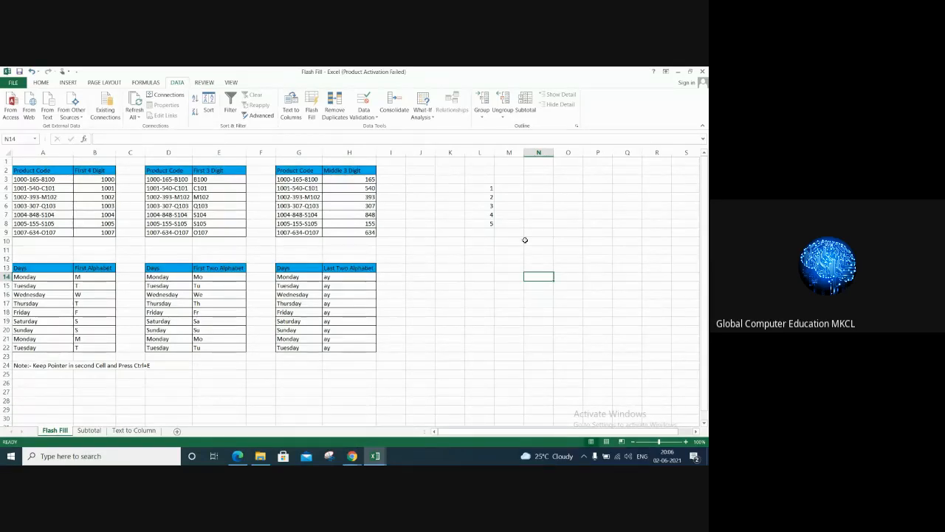
Step: Switch to the Google Meet call in Chrome and mute the microphone
{"action": "mouse_move", "coordinate": [352, 456]}
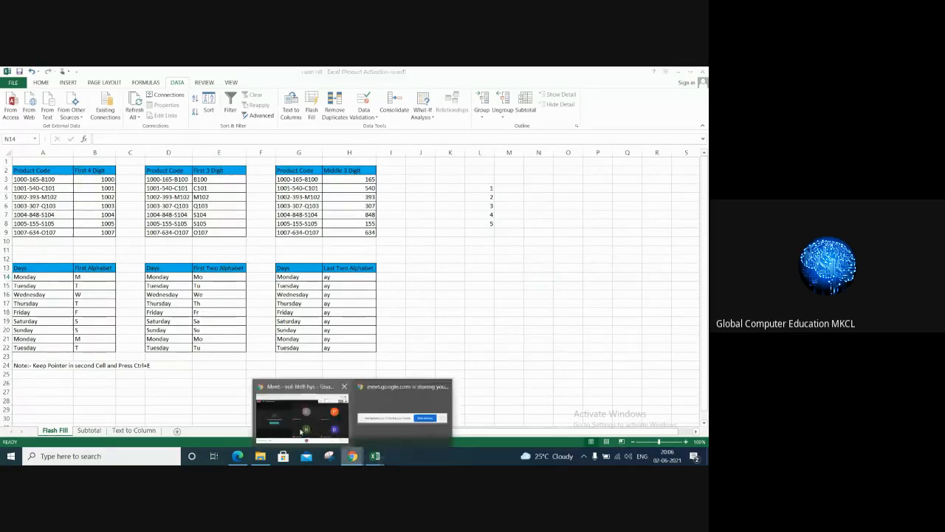
{"action": "left_click", "coordinate": [302, 430]}
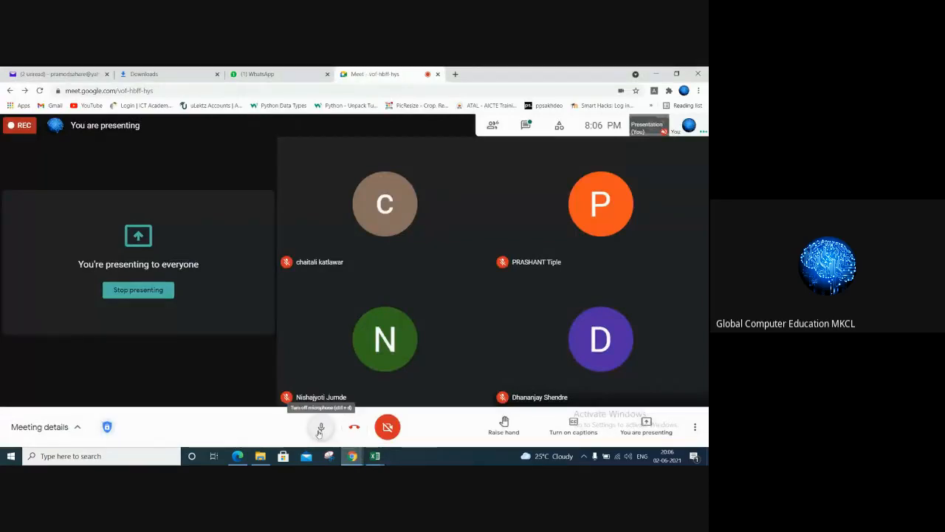
{"action": "left_click", "coordinate": [320, 428]}
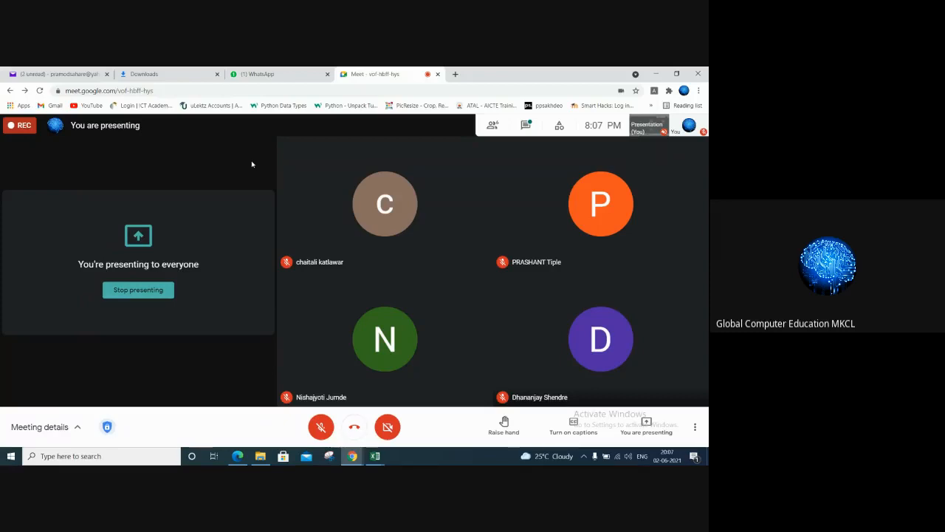
Step: Unmute the microphone in the Google Meet call and switch back to the Flash Fill workbook in Excel
{"action": "left_click", "coordinate": [326, 432]}
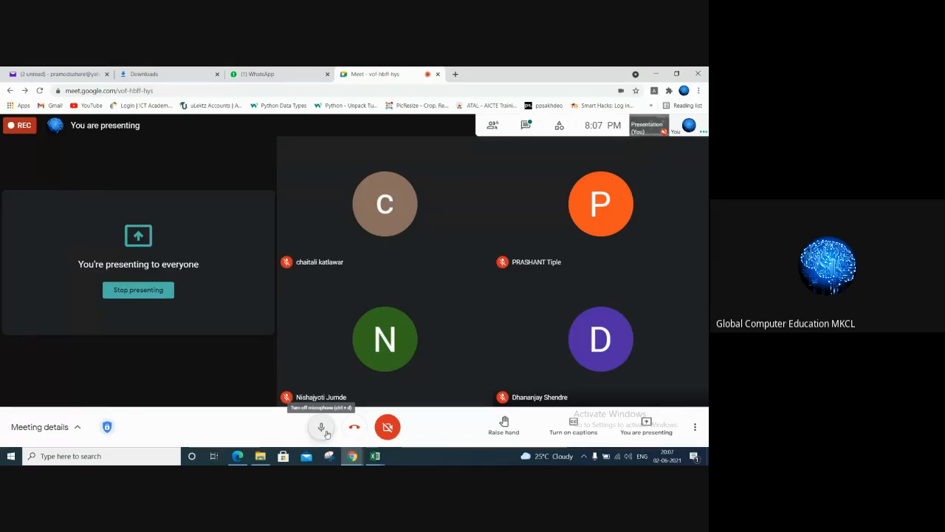
{"action": "left_click", "coordinate": [375, 455]}
{"action": "left_click", "coordinate": [426, 418]}
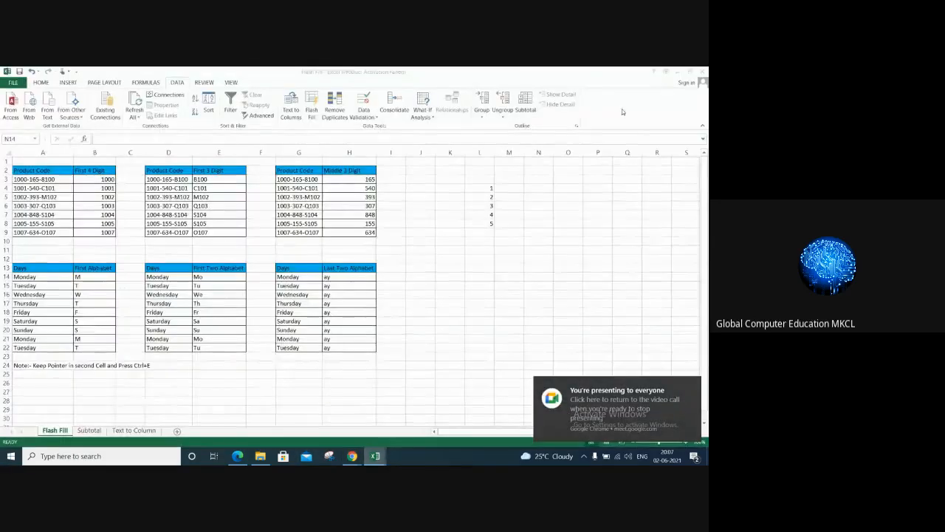
{"action": "left_click", "coordinate": [491, 232]}
{"action": "left_click", "coordinate": [371, 117]}
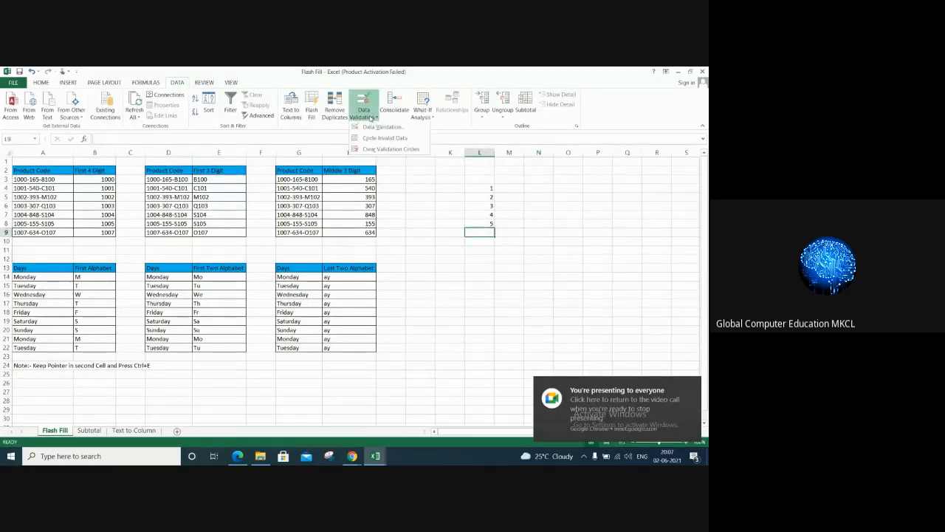
{"action": "left_click", "coordinate": [465, 237]}
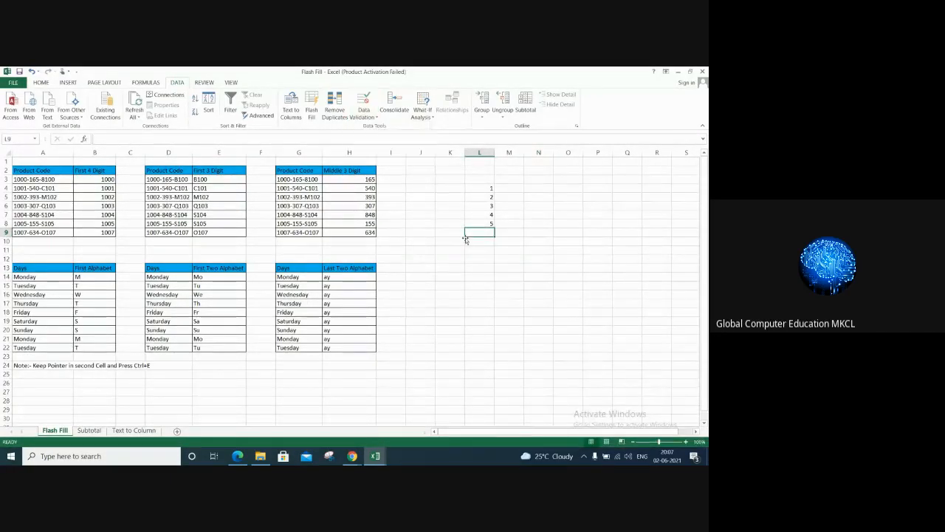
Step: Switch to the worksheet1 workbook and open Sheet4 with the name and marks list
{"action": "mouse_move", "coordinate": [375, 456]}
{"action": "left_click", "coordinate": [350, 433]}
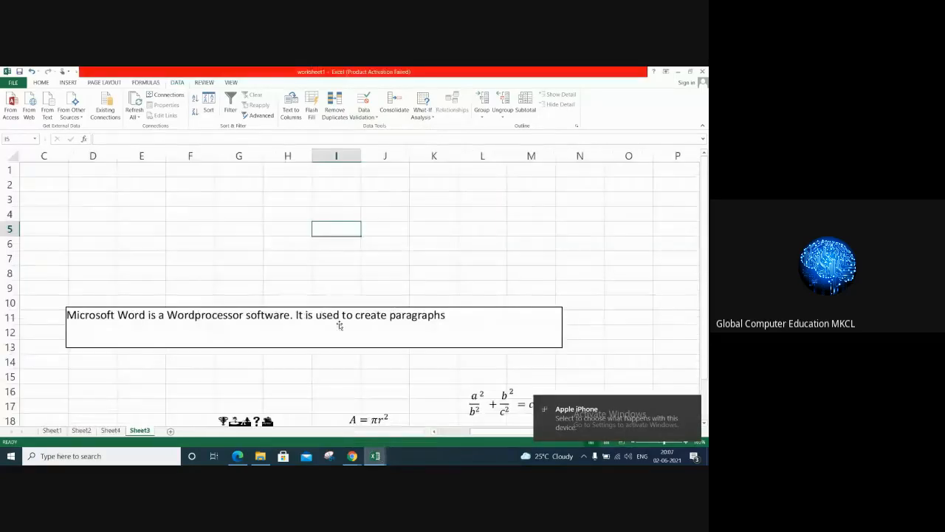
{"action": "left_click", "coordinate": [498, 242]}
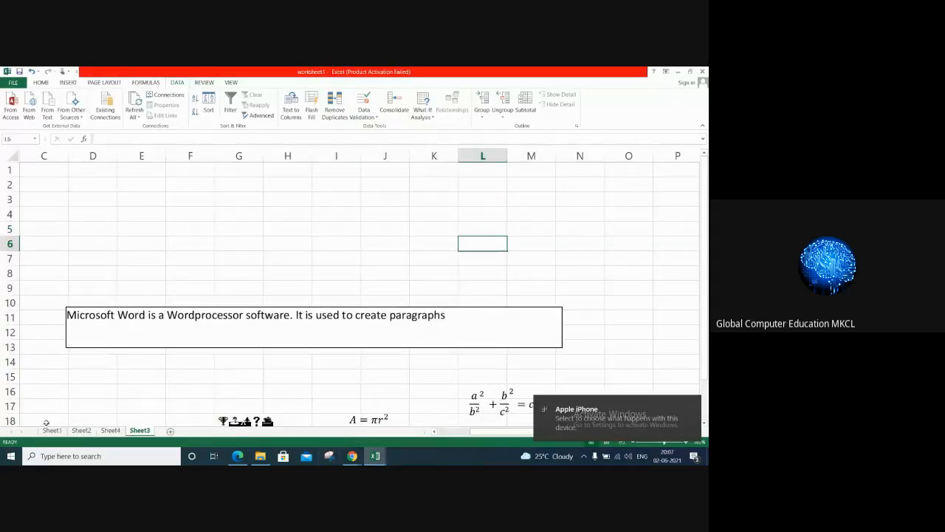
{"action": "left_click", "coordinate": [110, 430]}
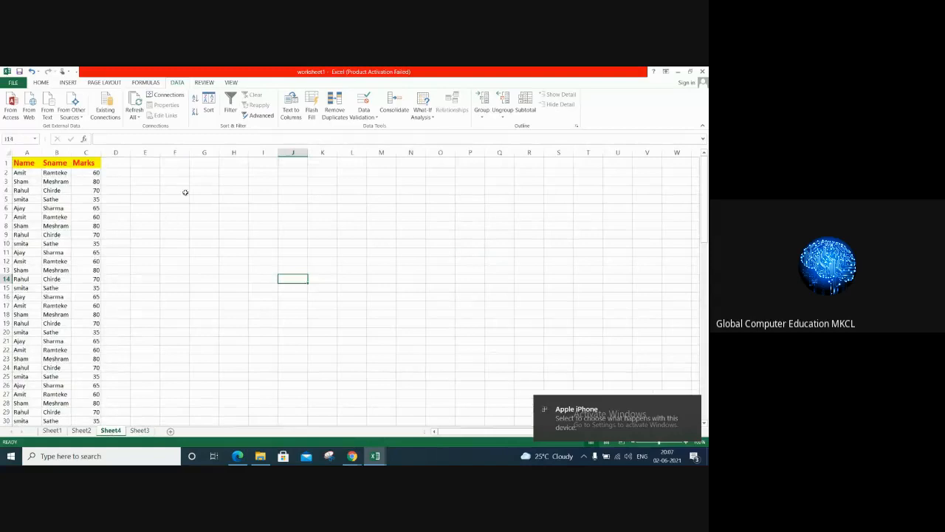
Step: Set up data validation for G1:G10 that allows only whole numbers between 1 and 10
{"action": "left_click_drag", "start_coordinate": [203, 162], "coordinate": [203, 243]}
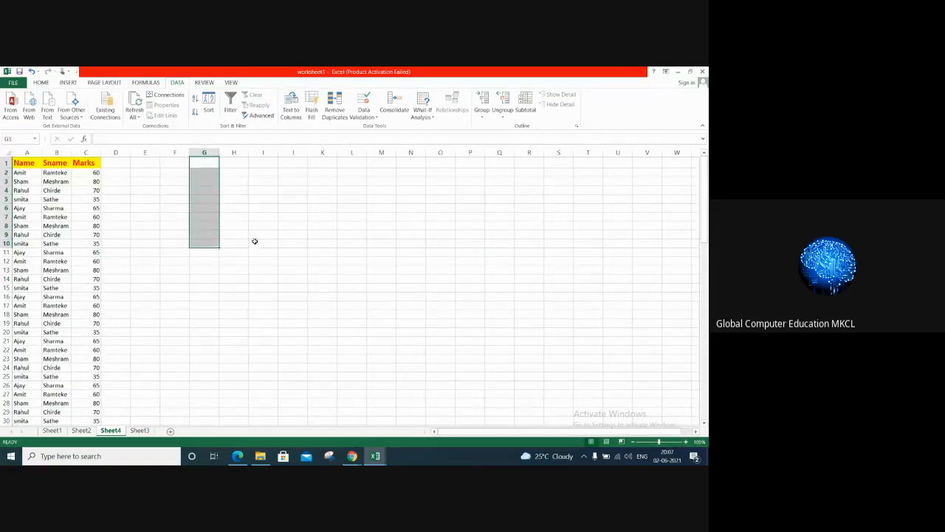
{"action": "left_click", "coordinate": [360, 118]}
{"action": "left_click", "coordinate": [377, 127]}
{"action": "left_click_drag", "start_coordinate": [367, 188], "coordinate": [454, 158]}
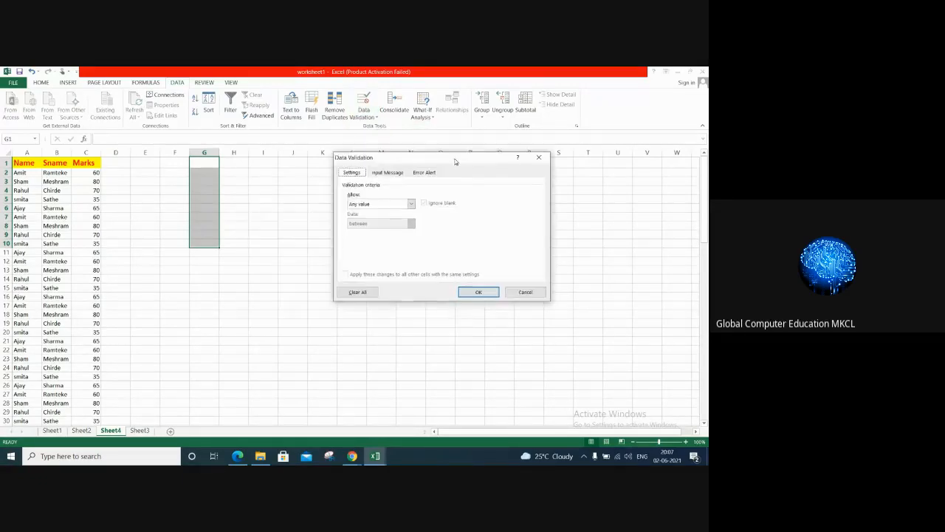
{"action": "left_click", "coordinate": [412, 205]}
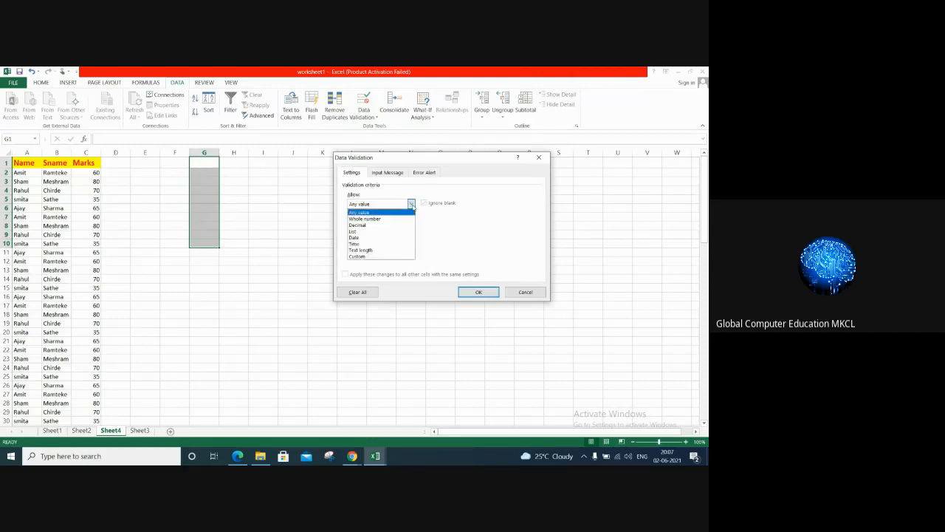
{"action": "left_click", "coordinate": [388, 219]}
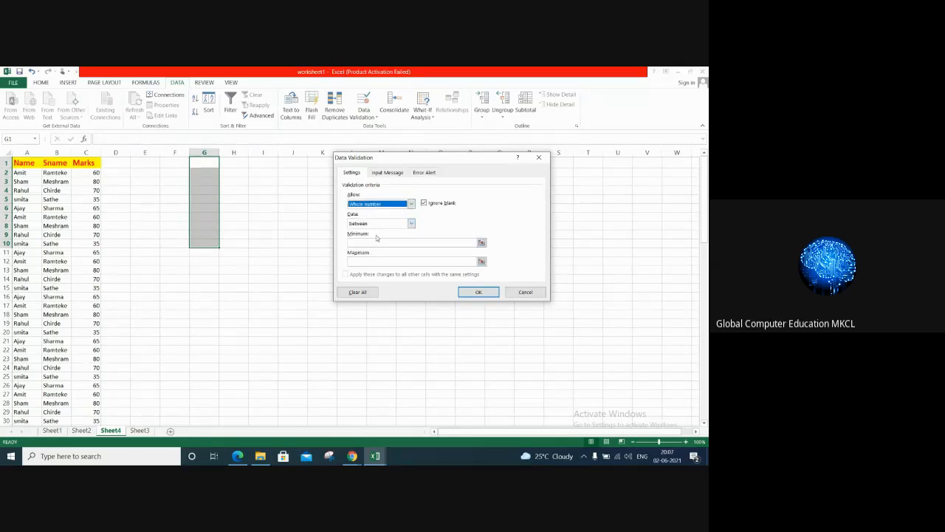
{"action": "left_click", "coordinate": [375, 242]}
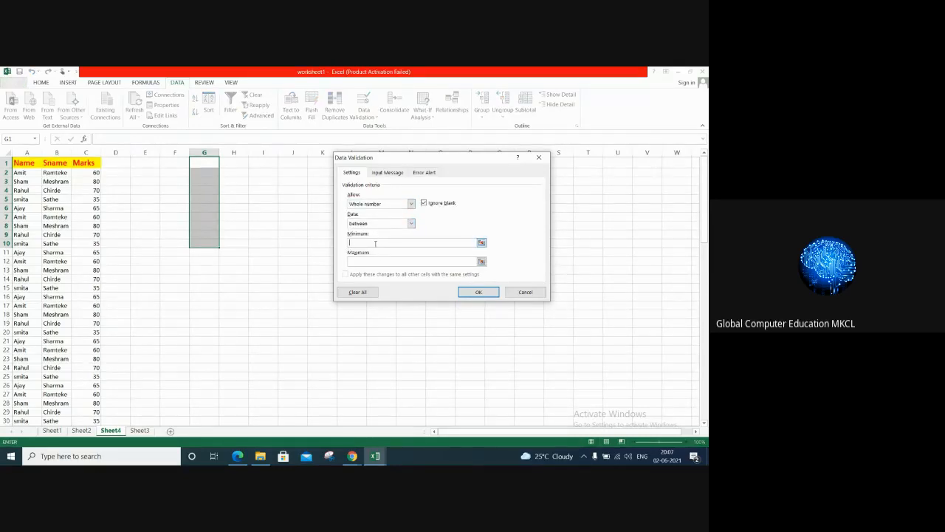
{"action": "type", "text": "1"}
{"action": "left_click", "coordinate": [371, 262]}
{"action": "type", "text": "1"}
Step: Add an input message titled Input with the text "Enter value from 1 to 10" to the validation
{"action": "left_click", "coordinate": [390, 172]}
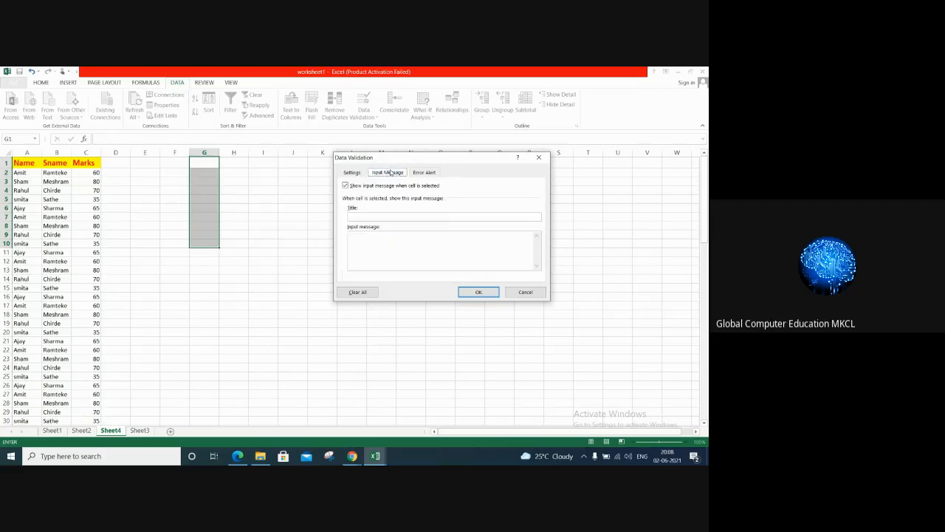
{"action": "left_click", "coordinate": [389, 217]}
{"action": "type", "text": "En"}
{"action": "key", "text": "BackSpace"}
{"action": "key", "text": "BackSpace"}
{"action": "key", "text": "BackSpace"}
{"action": "key", "text": "BackSpace"}
{"action": "key", "text": "BackSpace"}
{"action": "key", "text": "BackSpace"}
{"action": "type", "text": "In"}
{"action": "key", "text": "Tab"}
{"action": "type", "text": "Enter value from 1 to 10"}
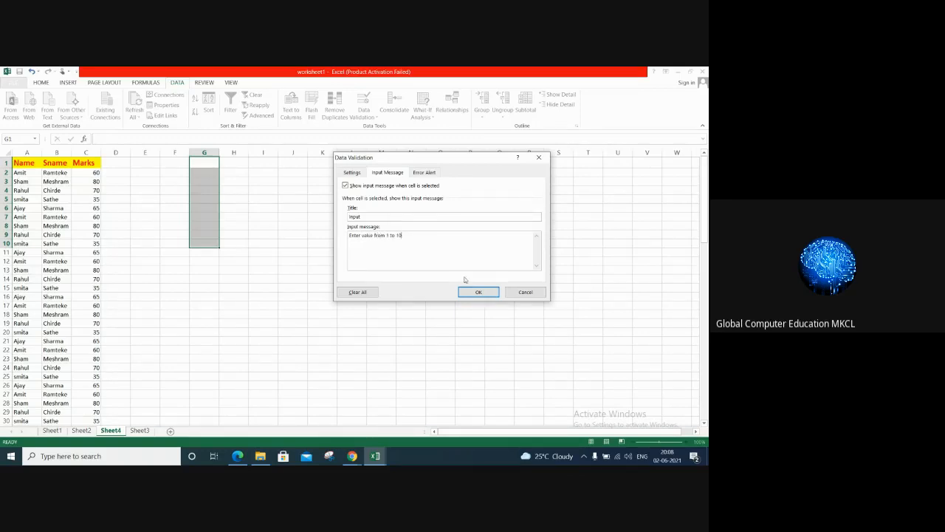
Step: Try the Warning and Information error alert styles for the validation, and set the style back to Stop
{"action": "left_click", "coordinate": [424, 172]}
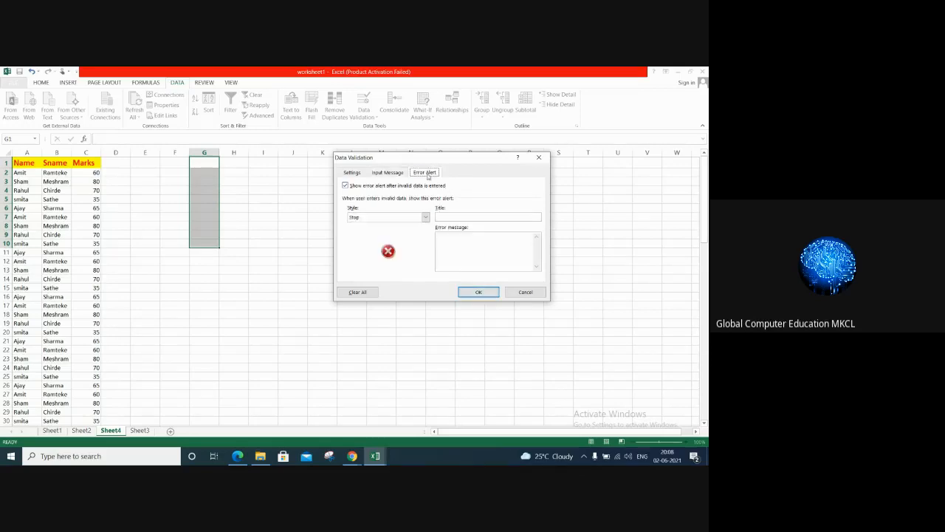
{"action": "left_click", "coordinate": [425, 217]}
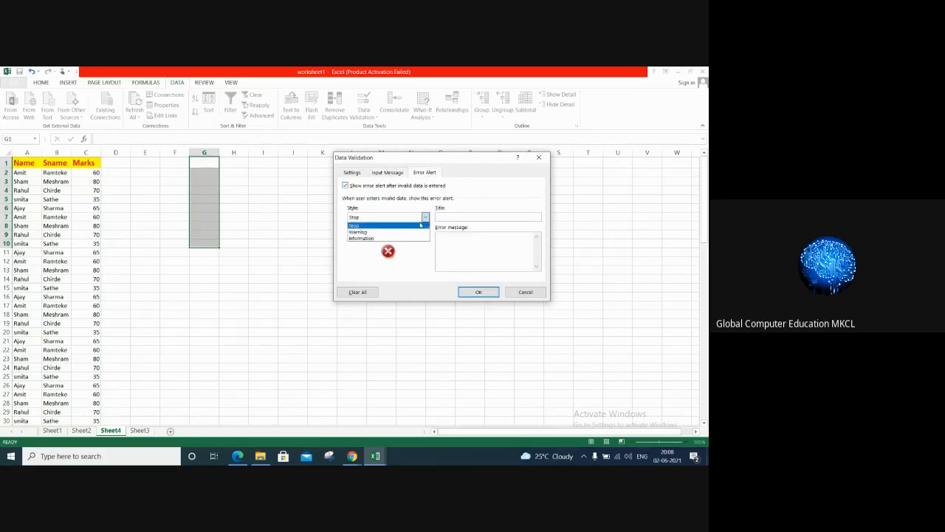
{"action": "left_click", "coordinate": [413, 237]}
{"action": "left_click", "coordinate": [425, 217]}
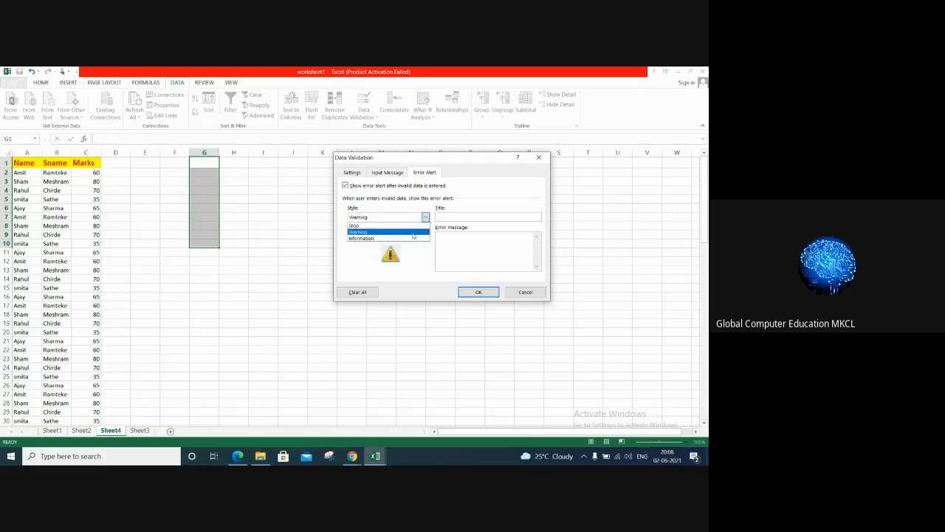
{"action": "left_click", "coordinate": [412, 240]}
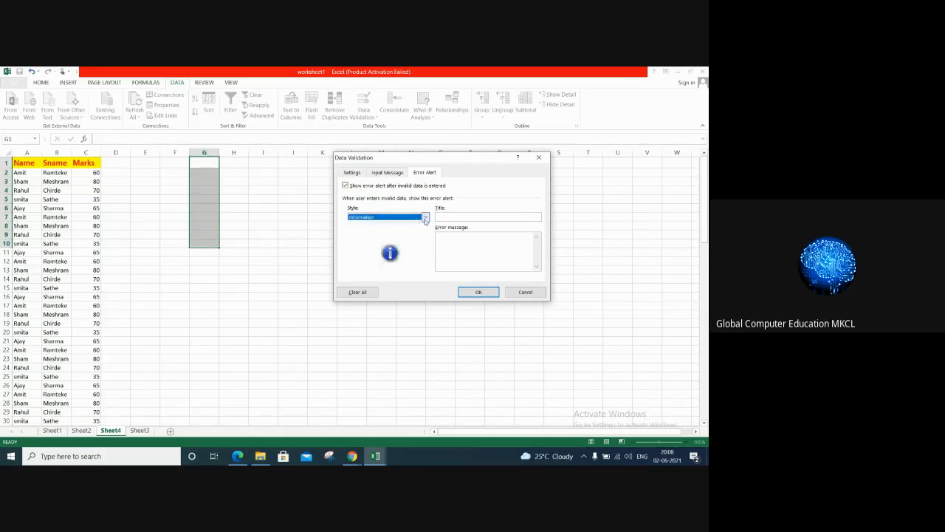
{"action": "left_click", "coordinate": [425, 217]}
{"action": "left_click", "coordinate": [395, 225]}
Step: Title the error alert Error with the message "Wrong Entry" and apply the validation to G1:G10
{"action": "left_click", "coordinate": [459, 217]}
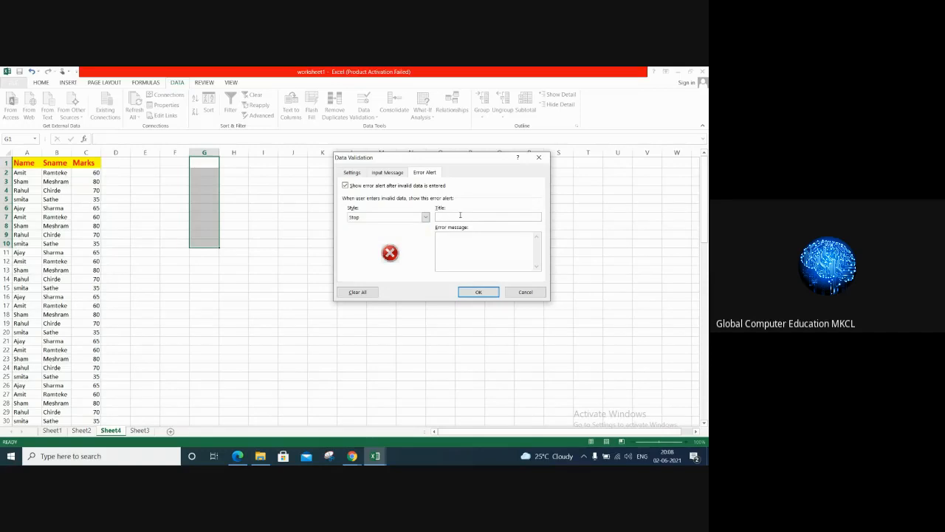
{"action": "type", "text": "Error"}
{"action": "left_click", "coordinate": [469, 244]}
{"action": "type", "text": "Wrong Entry"}
{"action": "left_click", "coordinate": [481, 292]}
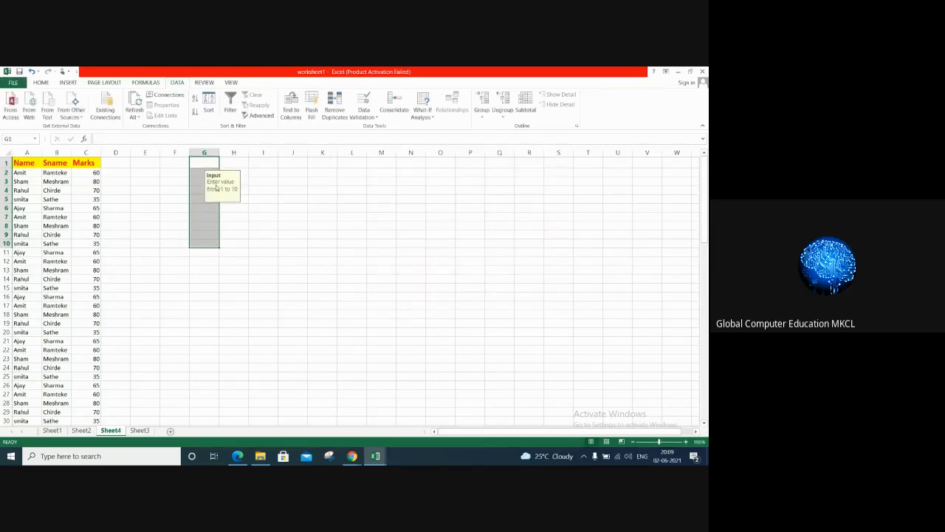
Step: Enter the values 1, 4 and 5 down cells G1 to G3
{"action": "left_click", "coordinate": [204, 164]}
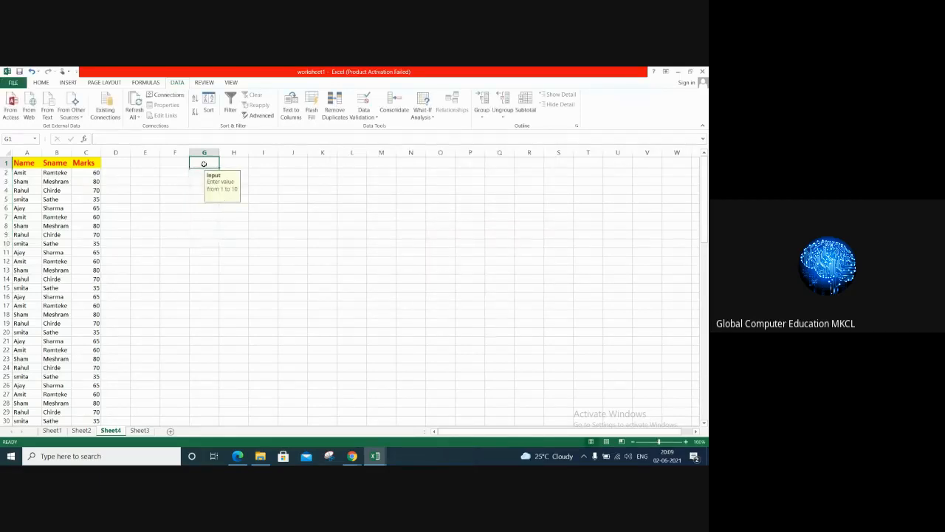
{"action": "type", "text": "1"}
{"action": "key", "text": "Return"}
{"action": "type", "text": "4"}
{"action": "key", "text": "Return"}
{"action": "type", "text": "5"}
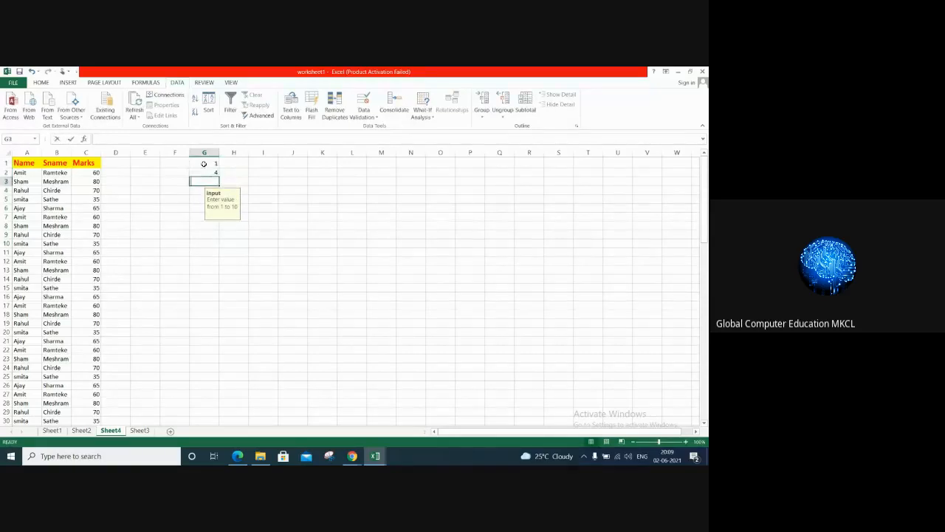
{"action": "key", "text": "Return"}
Step: Test the validation in G4 by entering 12, and retry the entry with 6
{"action": "type", "text": "12"}
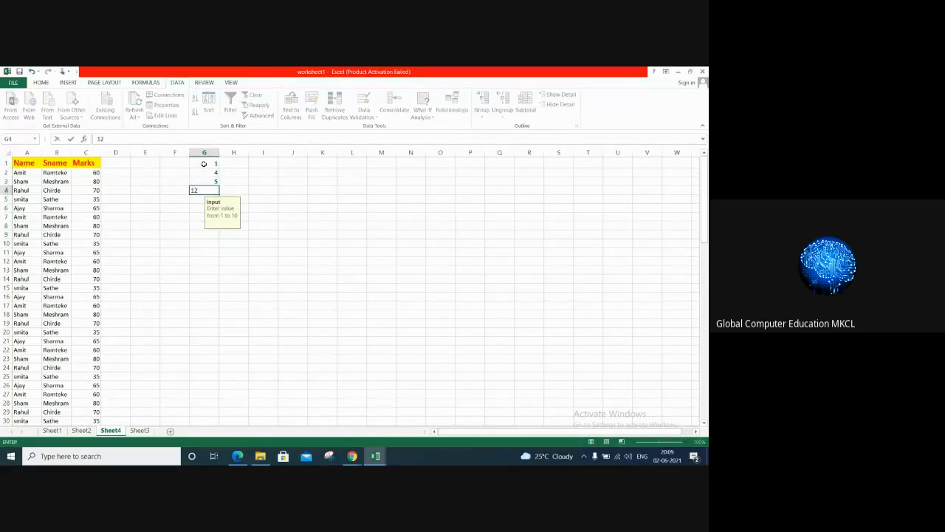
{"action": "key", "text": "Return"}
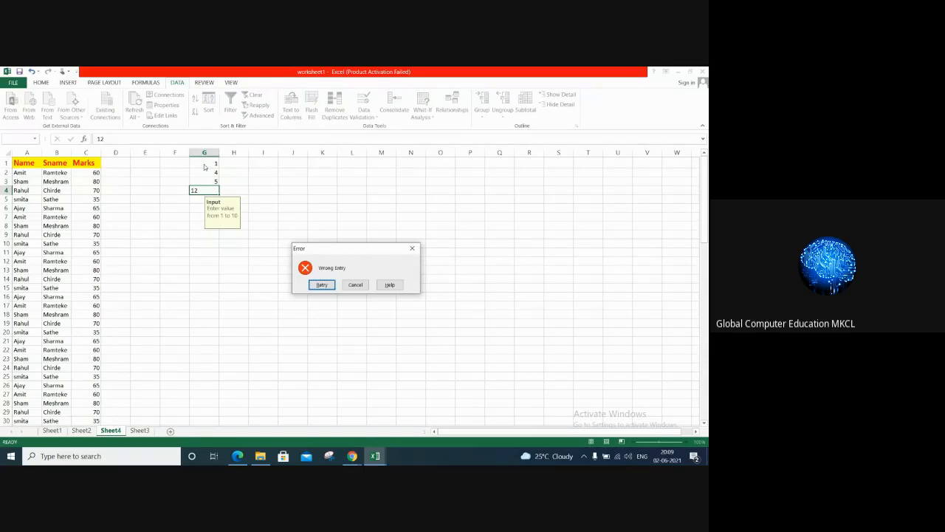
{"action": "left_click", "coordinate": [322, 284]}
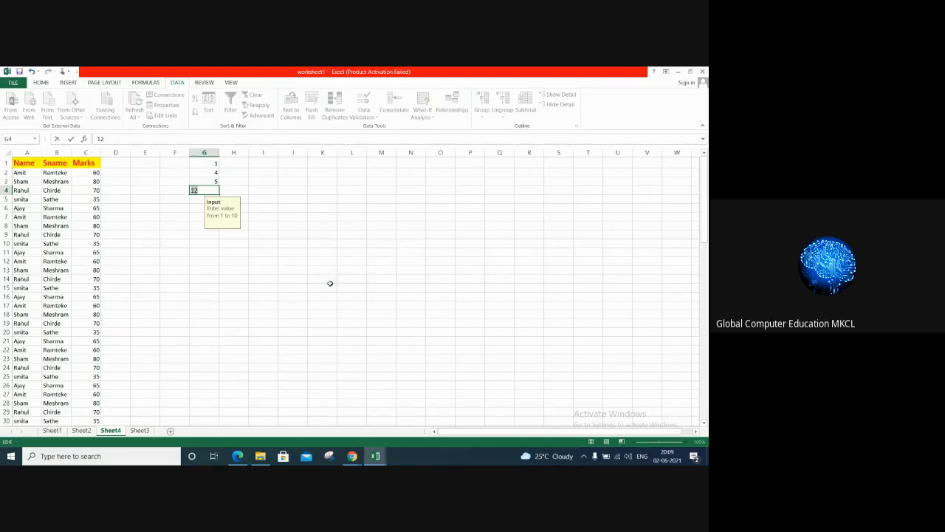
{"action": "type", "text": "6"}
{"action": "key", "text": "Return"}
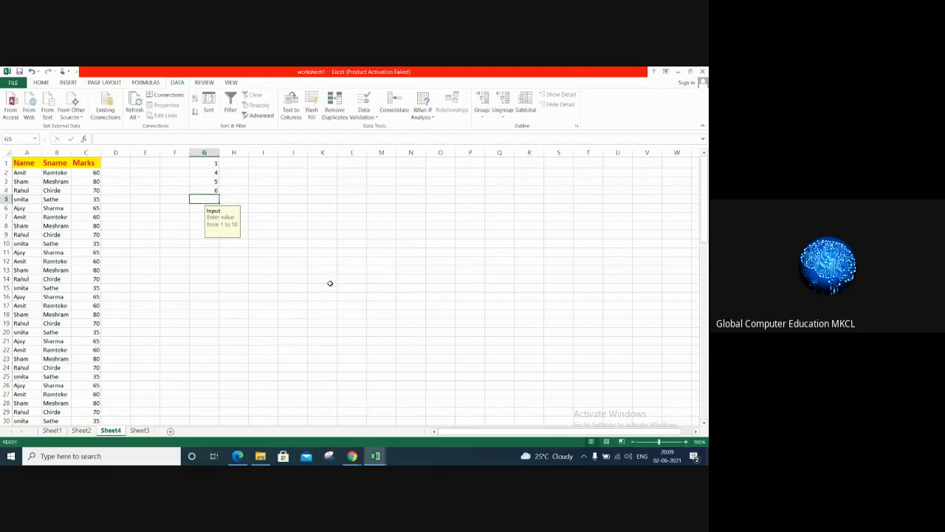
Step: Try to enter 0 in G5 as a validation test, and cancel the entry
{"action": "type", "text": "0"}
{"action": "key", "text": "Return"}
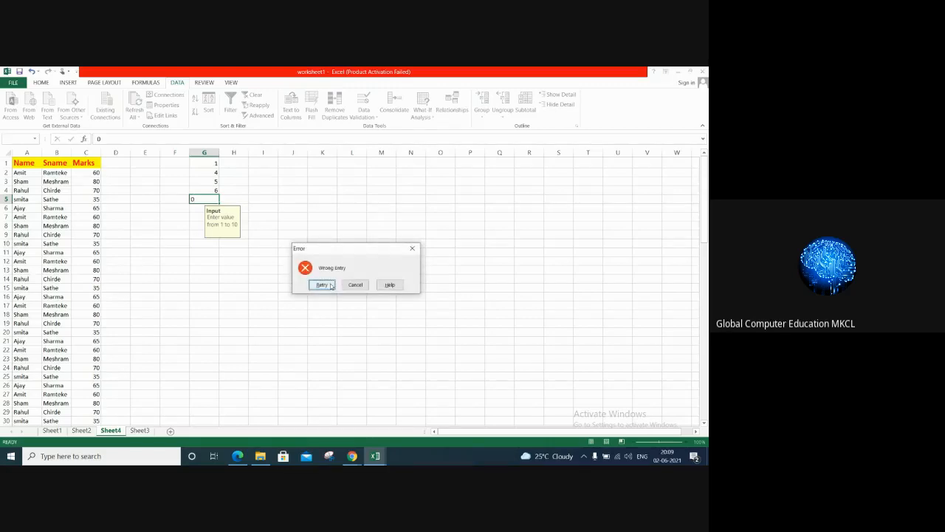
{"action": "left_click", "coordinate": [356, 284]}
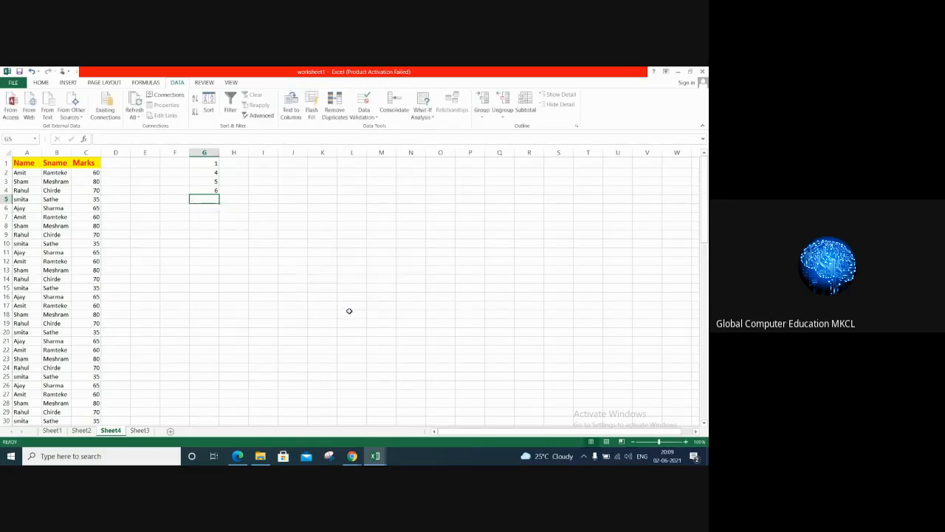
{"action": "left_click", "coordinate": [350, 313]}
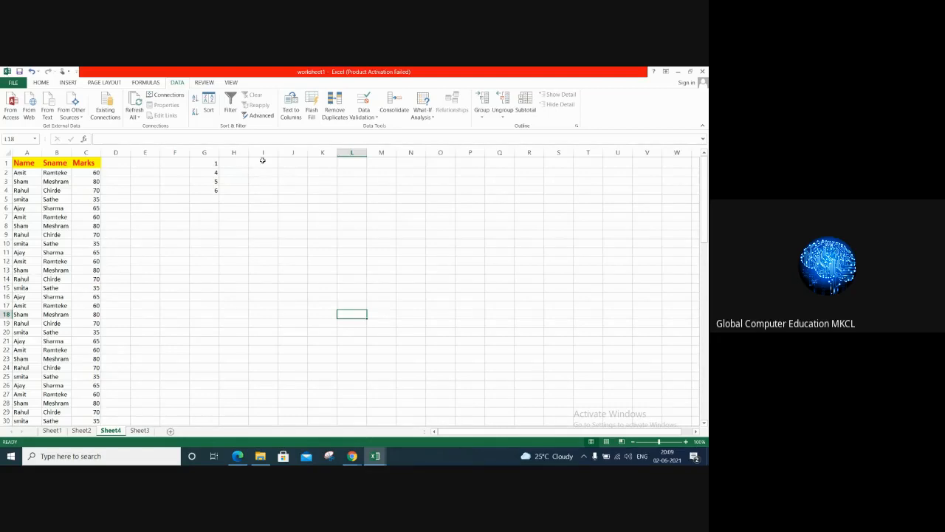
Step: Restrict cells I1:I10 with data validation to dates between 2 June and 10-06-2021
{"action": "left_click_drag", "start_coordinate": [262, 160], "coordinate": [257, 247]}
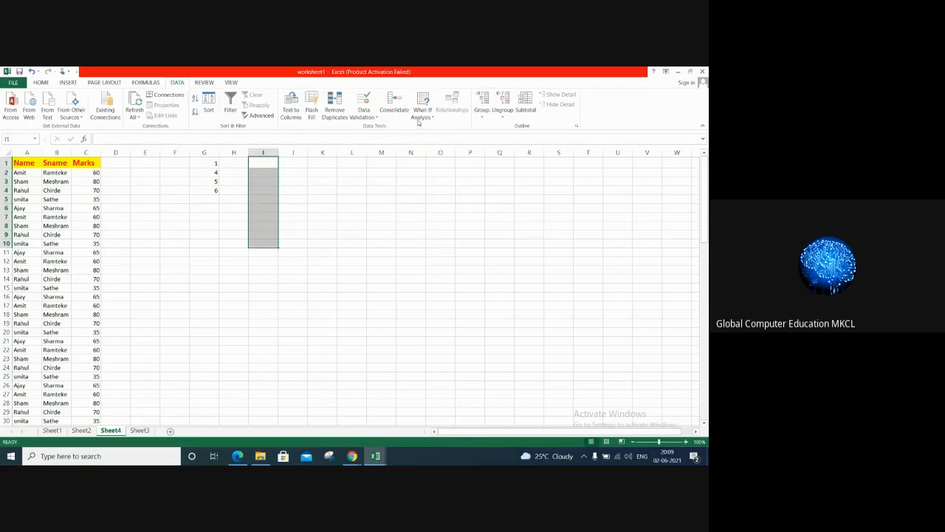
{"action": "left_click", "coordinate": [373, 116]}
{"action": "left_click", "coordinate": [383, 126]}
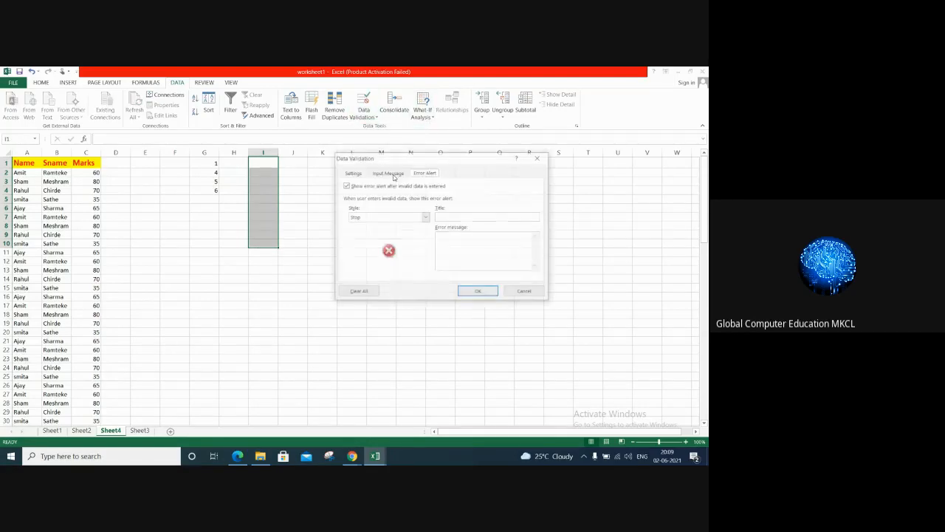
{"action": "left_click", "coordinate": [353, 173]}
{"action": "left_click", "coordinate": [370, 203]}
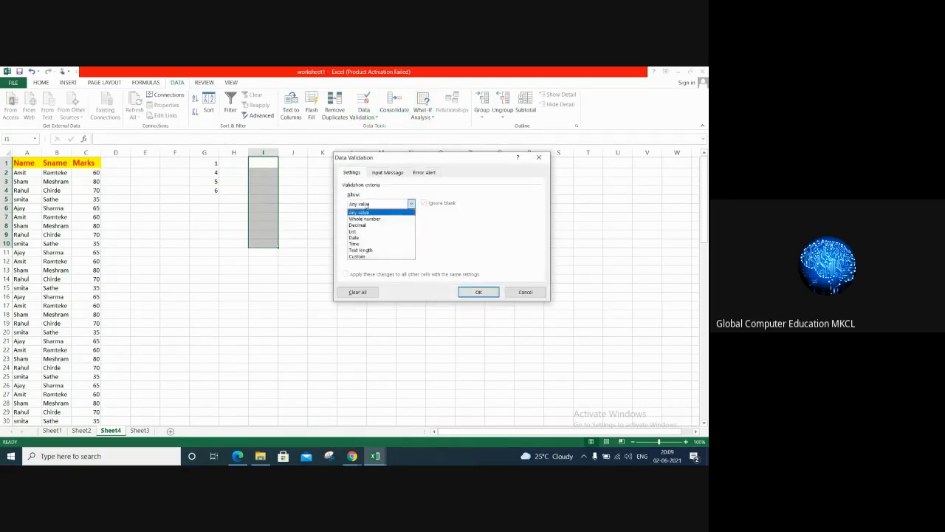
{"action": "left_click", "coordinate": [362, 238]}
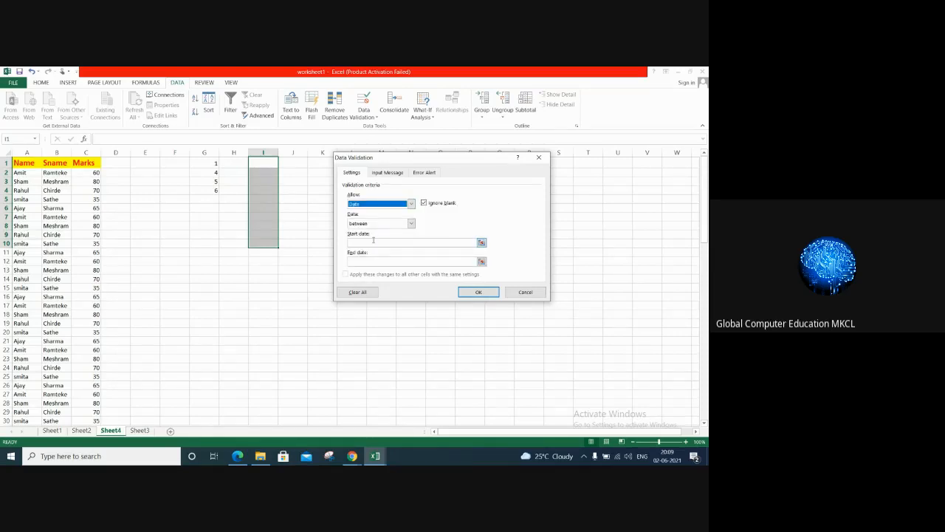
{"action": "left_click", "coordinate": [481, 242]}
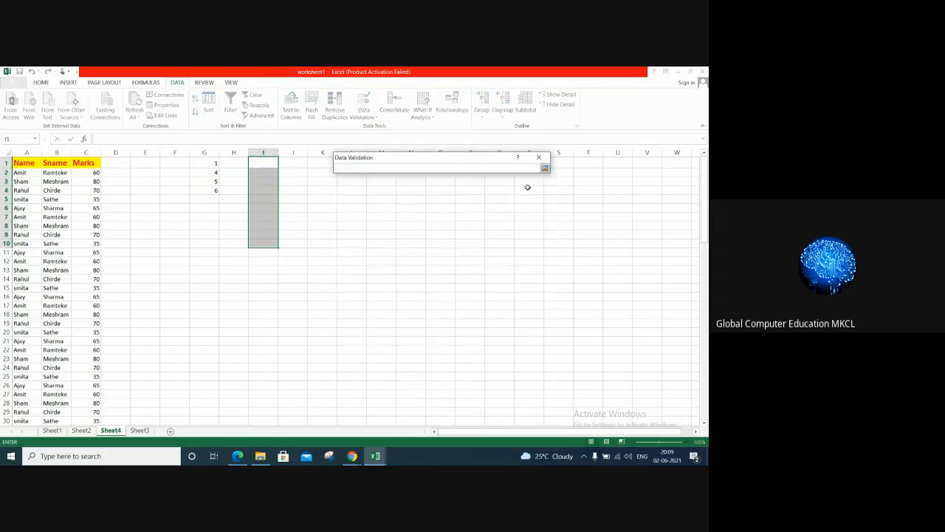
{"action": "left_click", "coordinate": [544, 167]}
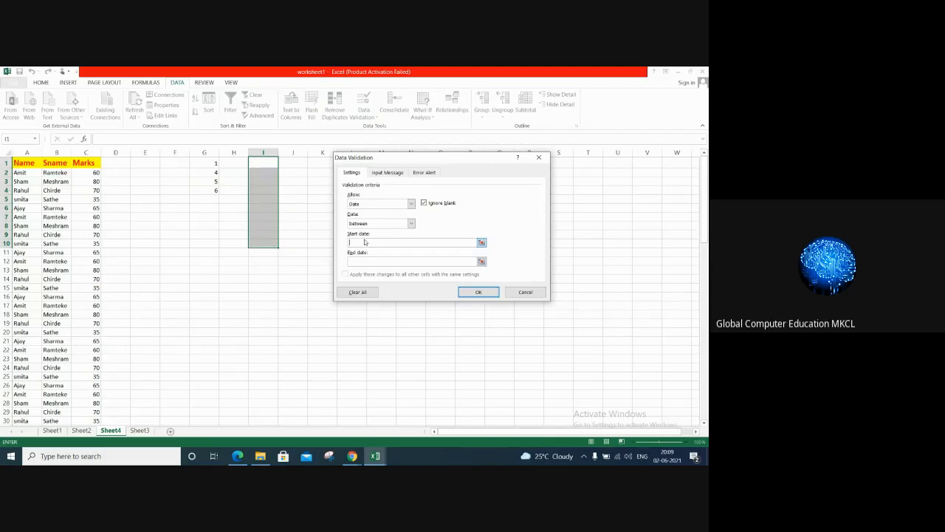
{"action": "type", "text": "02"}
{"action": "type", "text": "10-0"}
{"action": "type", "text": "6-2021"}
Step: Give the date validation an input message titled Input with the text "eneter date from 2 to 6 june"
{"action": "left_click", "coordinate": [388, 172]}
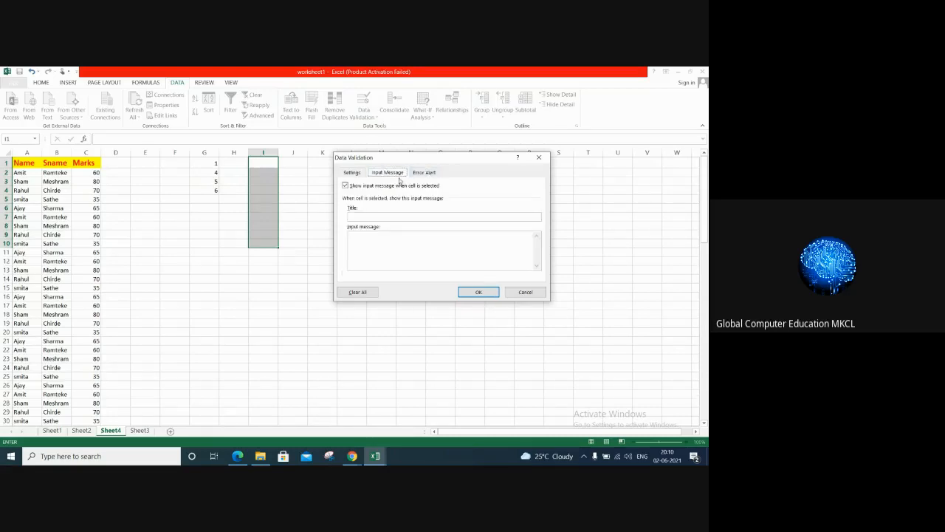
{"action": "left_click", "coordinate": [382, 214]}
{"action": "type", "text": "nter date from 3 to 6 june"}
Step: Set a Warning-style error alert titled Warning with the message "Wrong Entry" and apply the date validation to I1:I10
{"action": "left_click", "coordinate": [418, 173]}
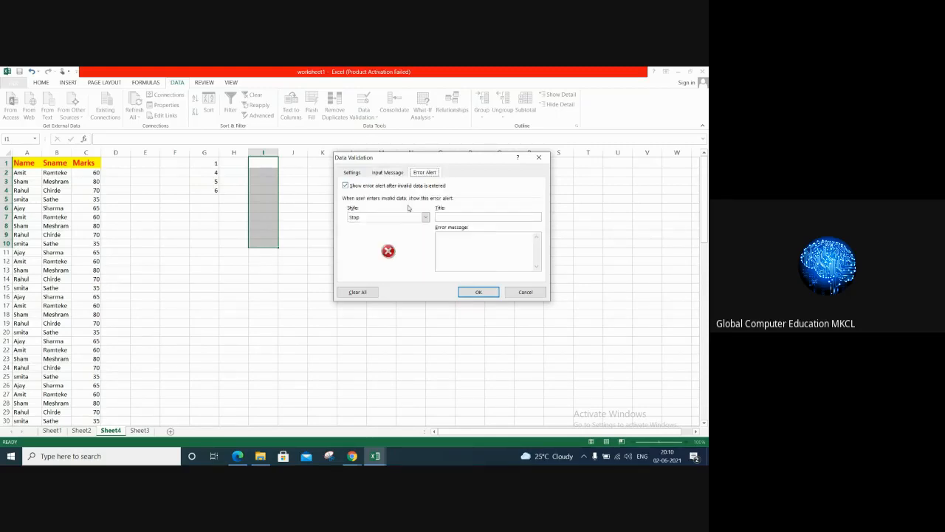
{"action": "left_click", "coordinate": [407, 218]}
{"action": "left_click", "coordinate": [384, 232]}
{"action": "left_click", "coordinate": [457, 216]}
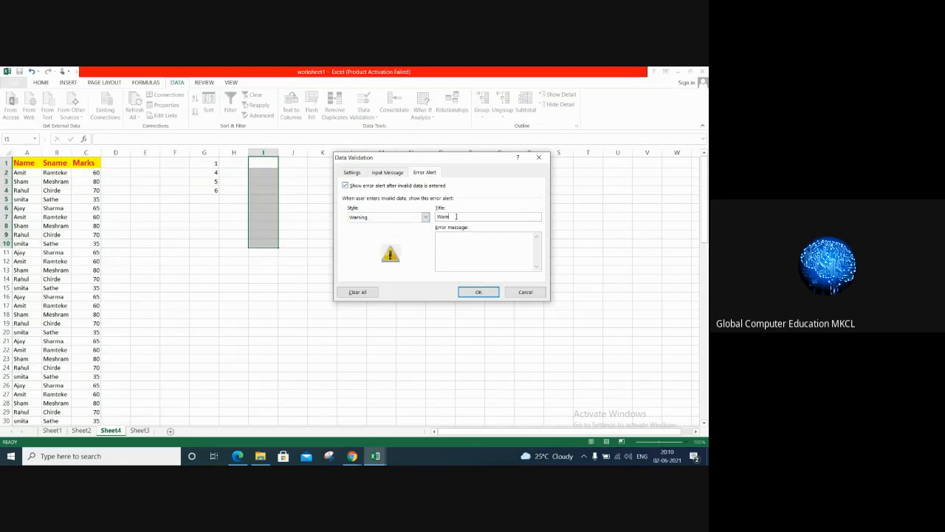
{"action": "type", "text": "Warning"}
{"action": "left_click", "coordinate": [486, 248]}
{"action": "type", "text": "Wrong En"}
{"action": "key", "text": "BackSpace"}
{"action": "key", "text": "BackSpace"}
{"action": "key", "text": "BackSpace"}
{"action": "type", "text": "ntry"}
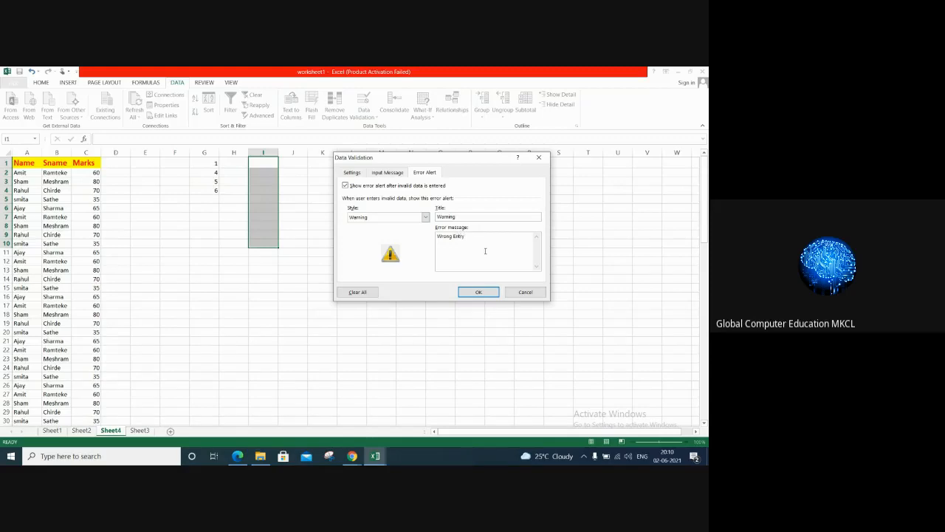
{"action": "left_click", "coordinate": [478, 292]}
Step: Widen column I and enter the dates 03-06-2021 in I1 and 07-06-2021 in I2
{"action": "left_click_drag", "start_coordinate": [279, 152], "coordinate": [291, 152]}
{"action": "left_click", "coordinate": [269, 161]}
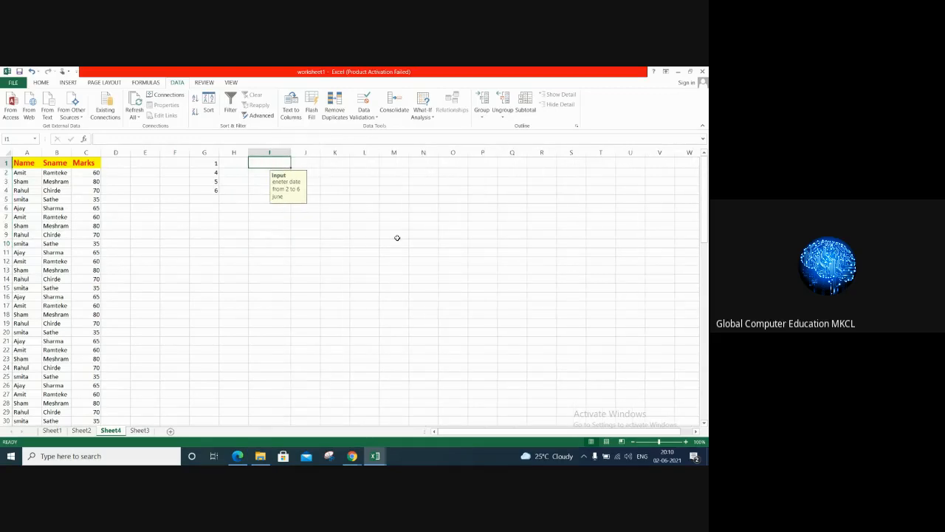
{"action": "type", "text": "03-06"}
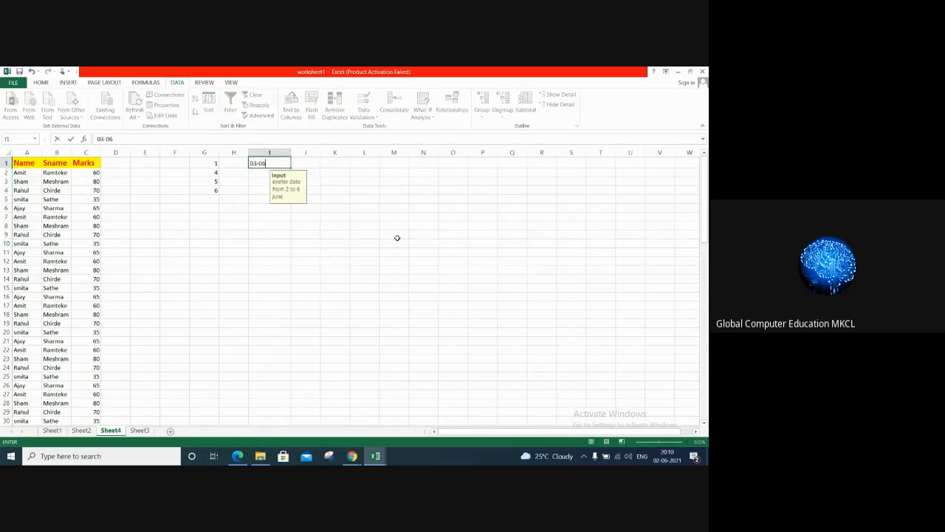
{"action": "type", "text": "-2021"}
{"action": "key", "text": "Return"}
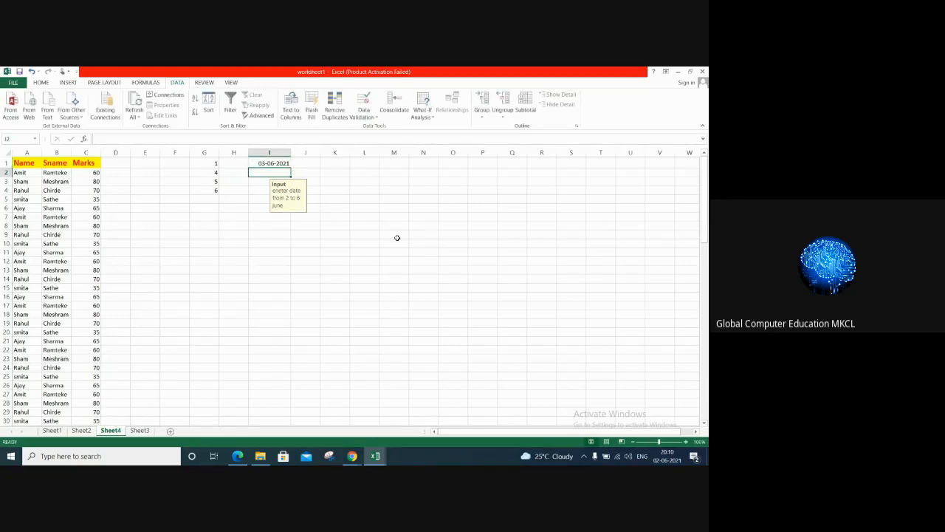
{"action": "type", "text": "07-"}
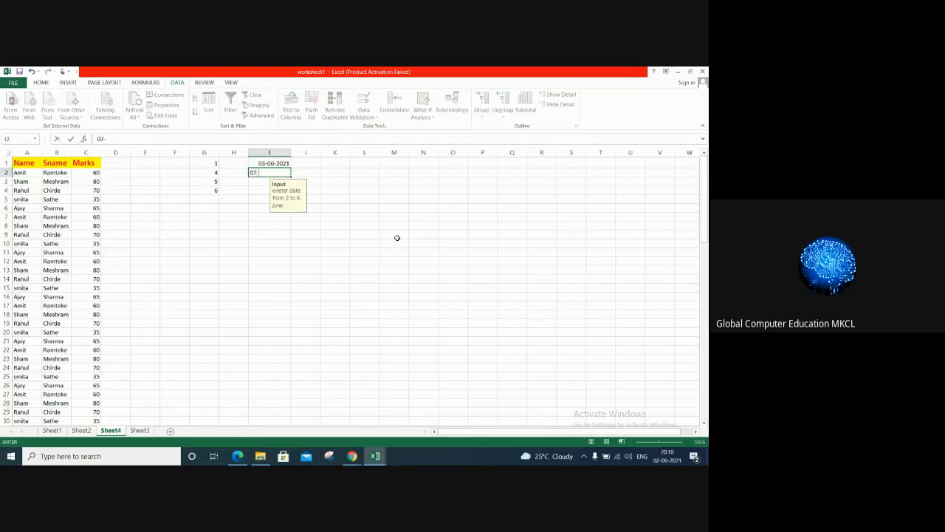
{"action": "type", "text": "06-2021"}
{"action": "key", "text": "Return"}
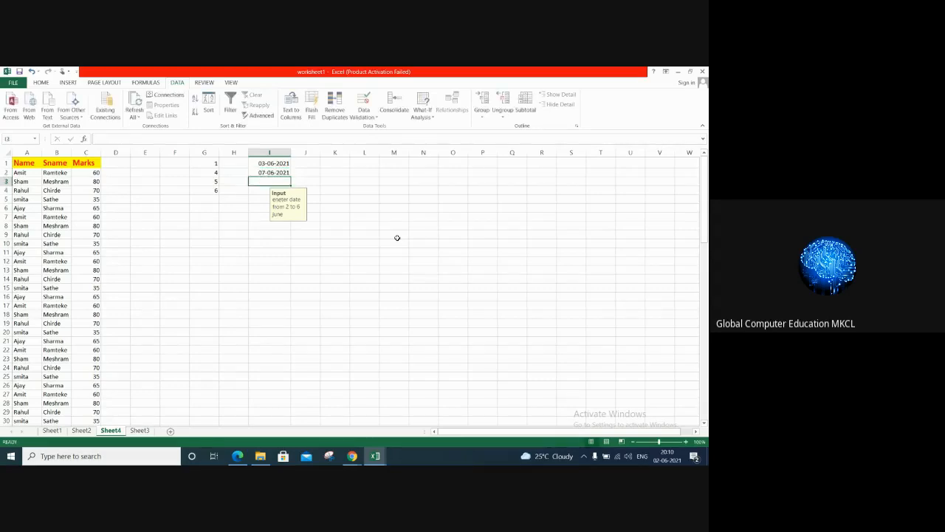
Step: Test the date validation in I3 by entering 15-06-2021, and choose to continue with the entry
{"action": "type", "text": "15"}
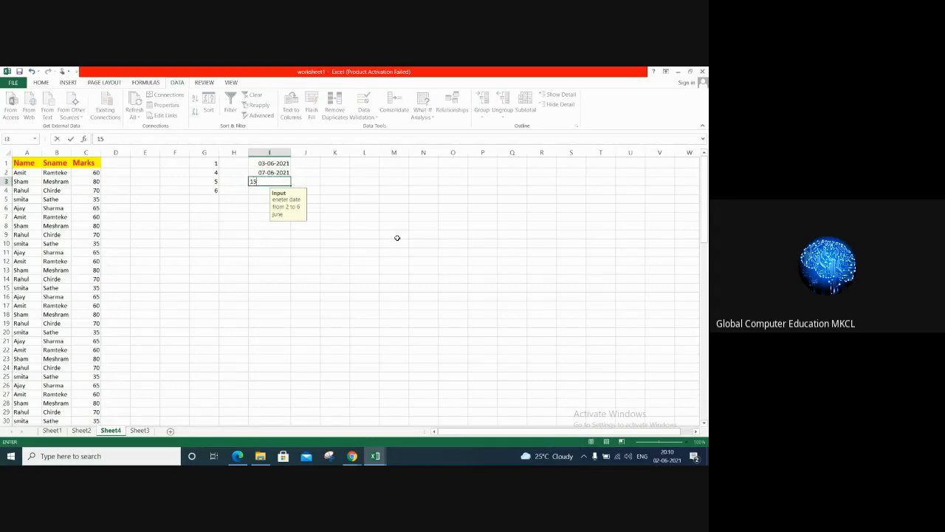
{"action": "type", "text": "-06-2021"}
{"action": "key", "text": "Return"}
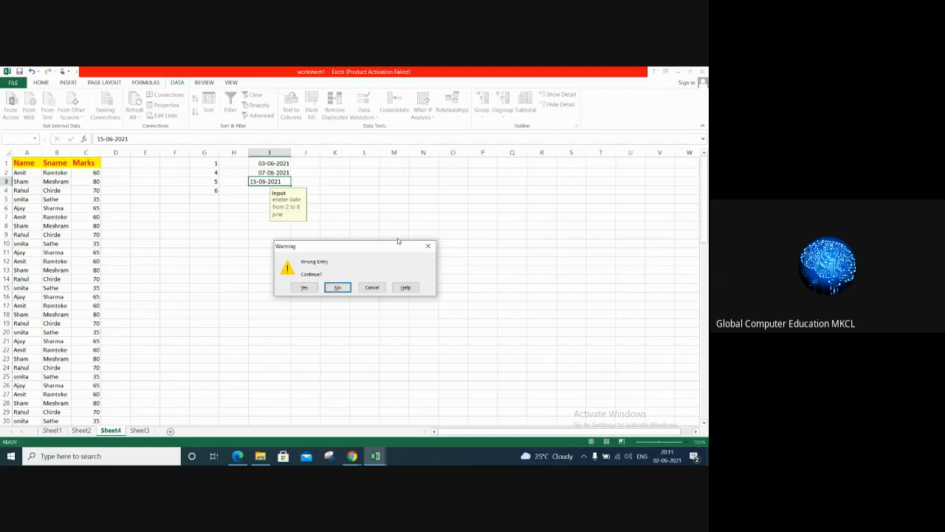
{"action": "left_click", "coordinate": [307, 287]}
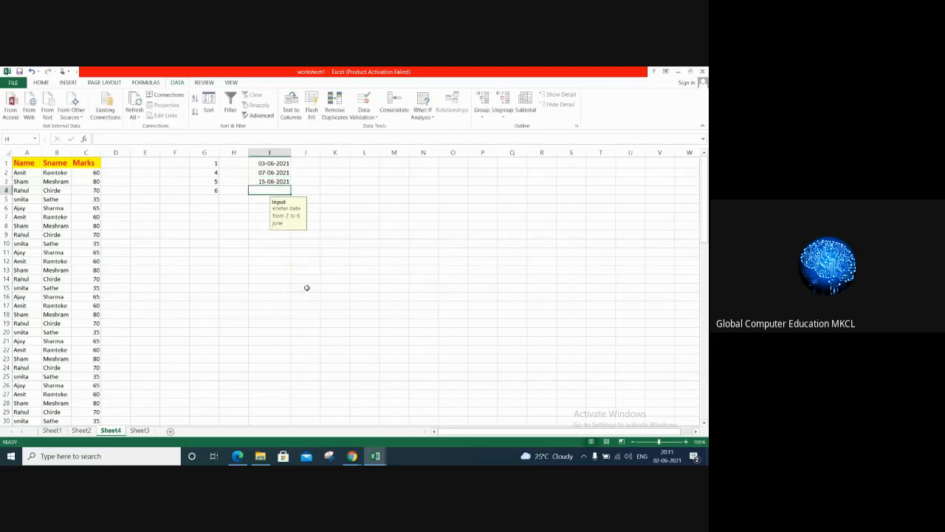
{"action": "left_click", "coordinate": [273, 181]}
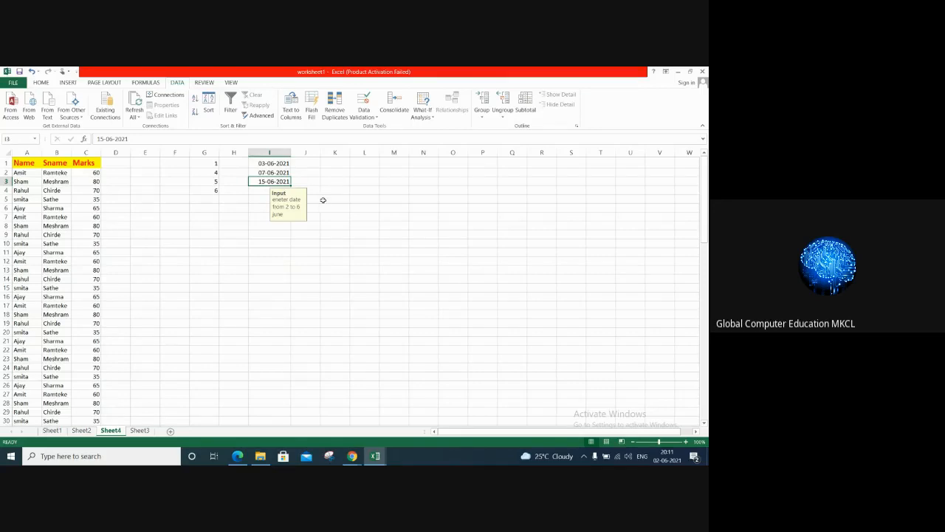
{"action": "left_click", "coordinate": [257, 192]}
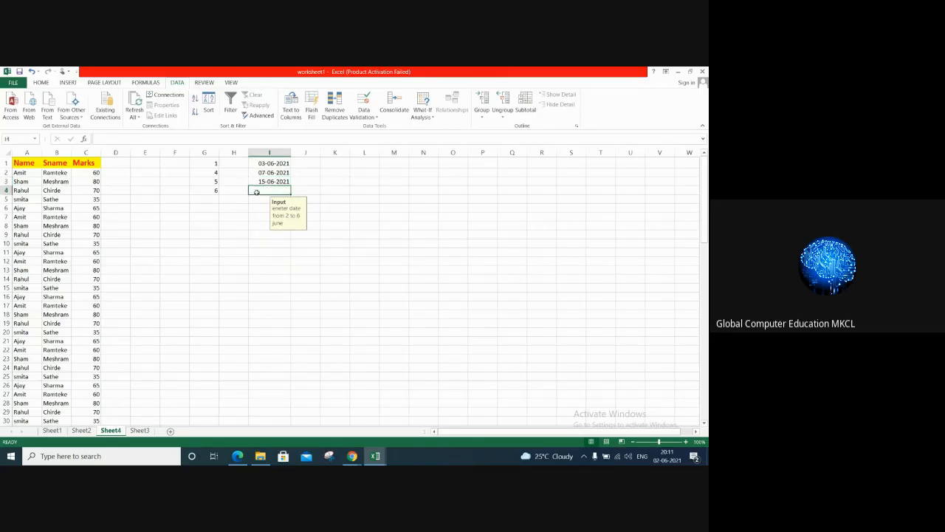
{"action": "left_click", "coordinate": [328, 172]}
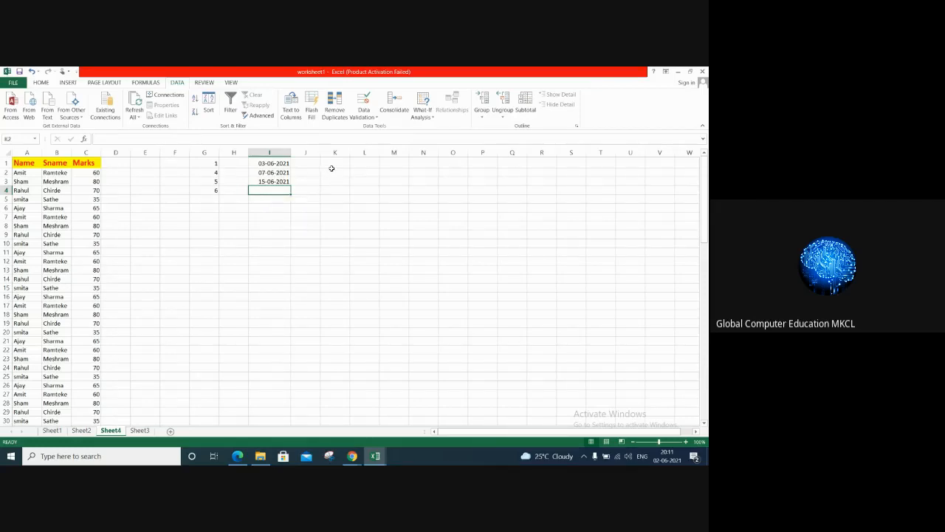
{"action": "left_click", "coordinate": [364, 114]}
{"action": "left_click", "coordinate": [381, 129]}
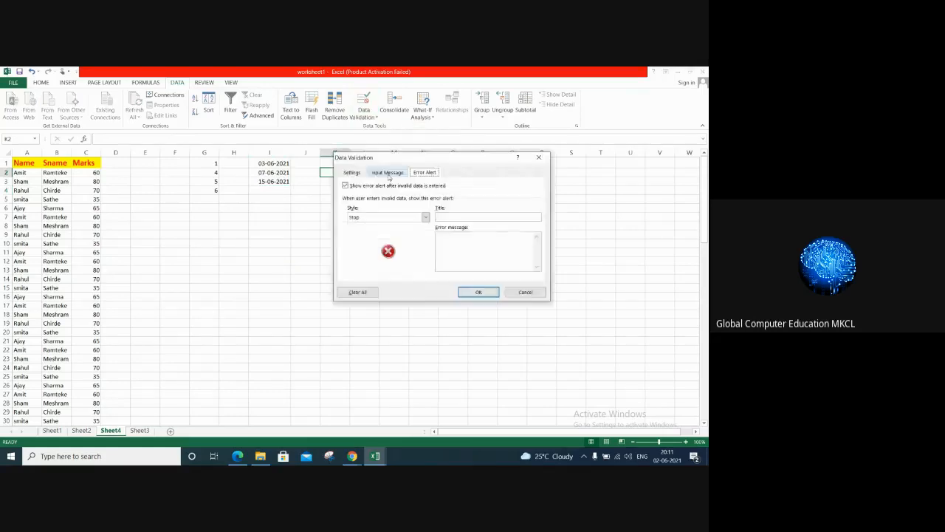
{"action": "left_click", "coordinate": [351, 172]}
{"action": "left_click", "coordinate": [410, 204]}
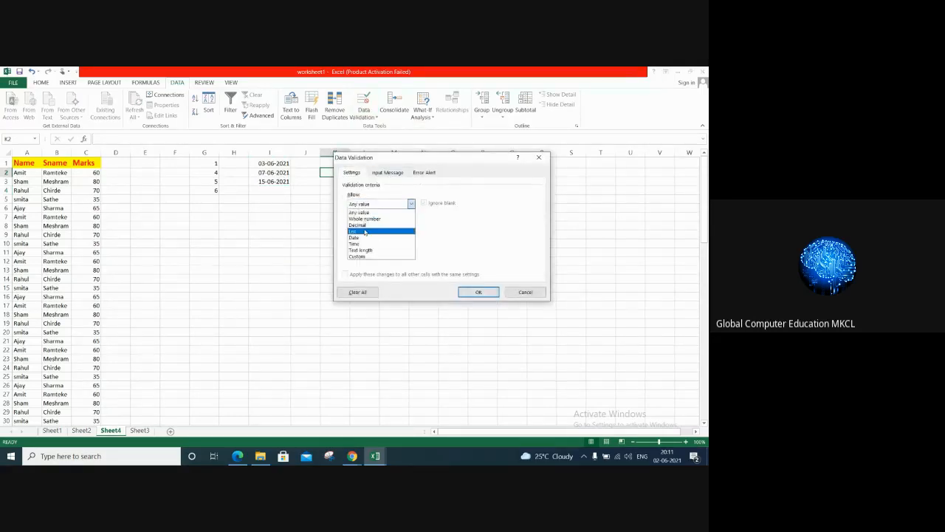
{"action": "left_click", "coordinate": [364, 231]}
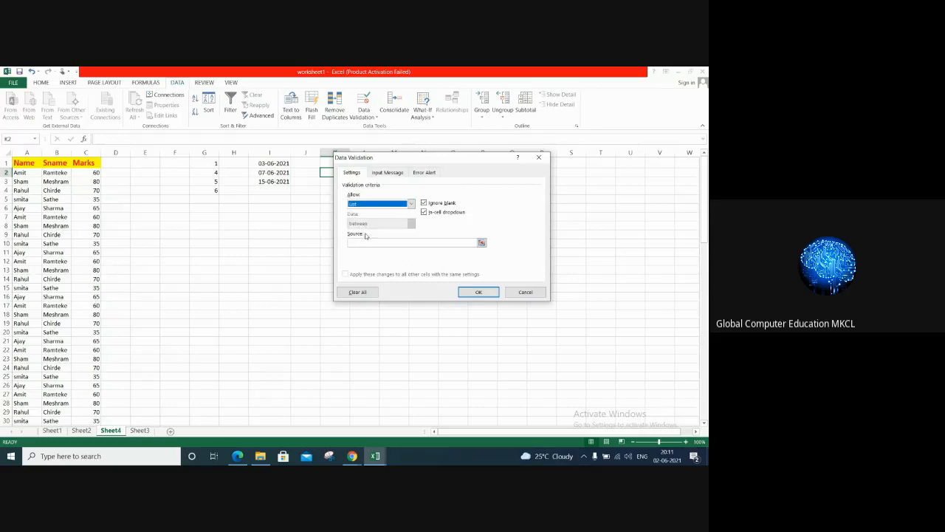
{"action": "left_click", "coordinate": [519, 292]}
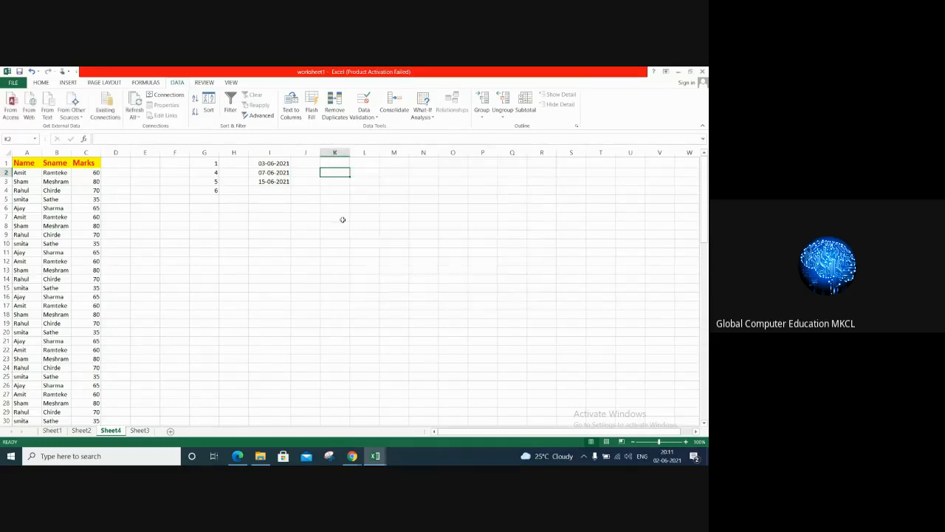
Step: Apply List data validation to K1 using the names in A2:A6 as the source
{"action": "left_click", "coordinate": [332, 162]}
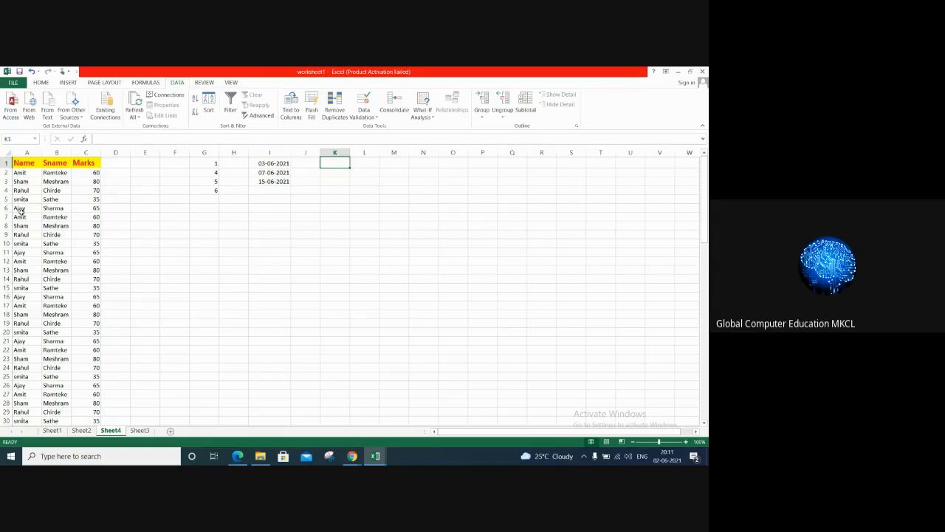
{"action": "left_click", "coordinate": [363, 116]}
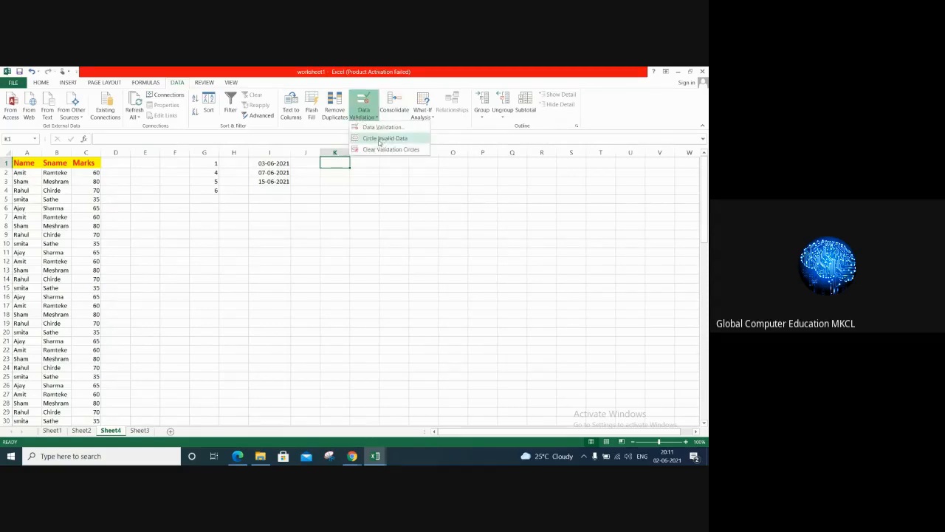
{"action": "left_click", "coordinate": [382, 127]}
{"action": "left_click", "coordinate": [410, 204]}
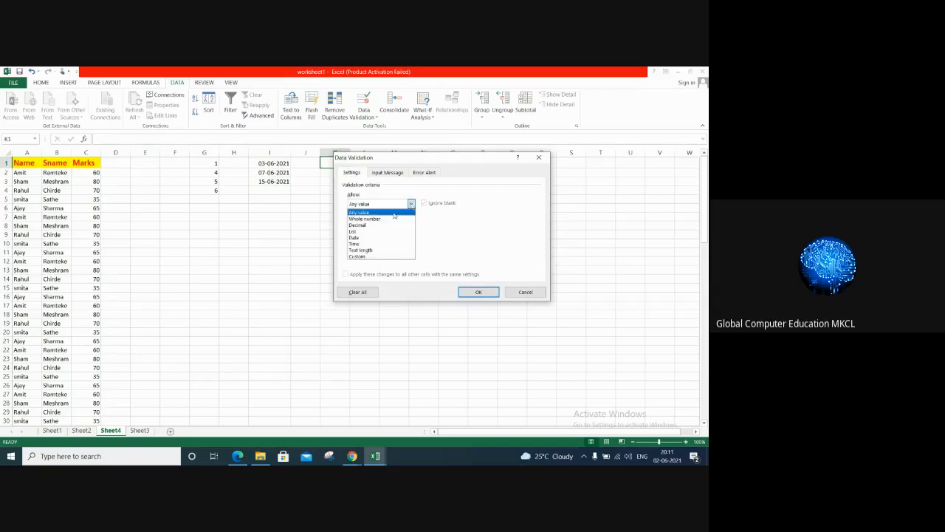
{"action": "left_click", "coordinate": [362, 232]}
{"action": "left_click", "coordinate": [458, 242]}
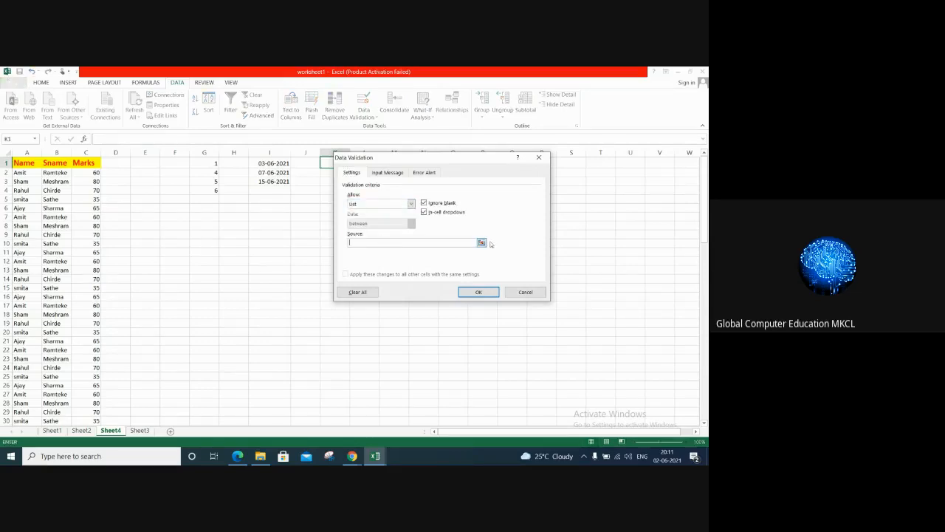
{"action": "left_click", "coordinate": [481, 242]}
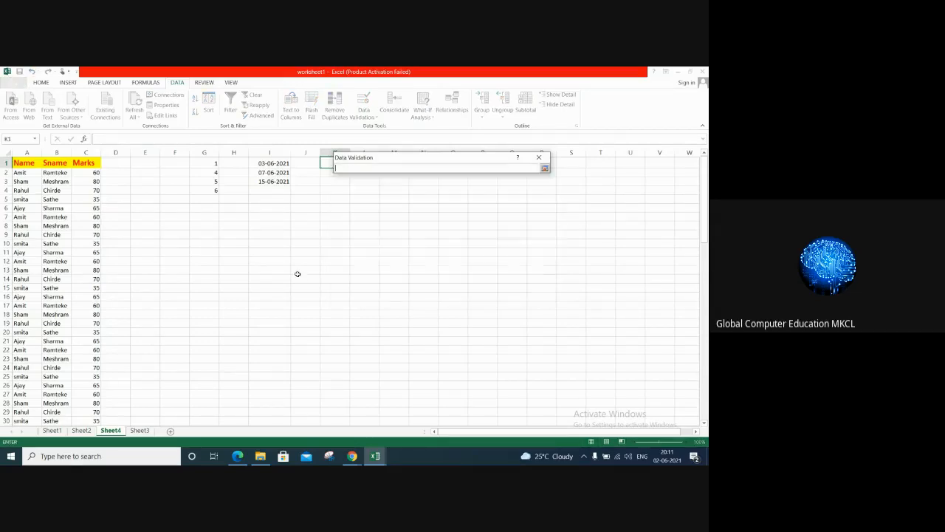
{"action": "left_click_drag", "start_coordinate": [25, 173], "coordinate": [21, 210]}
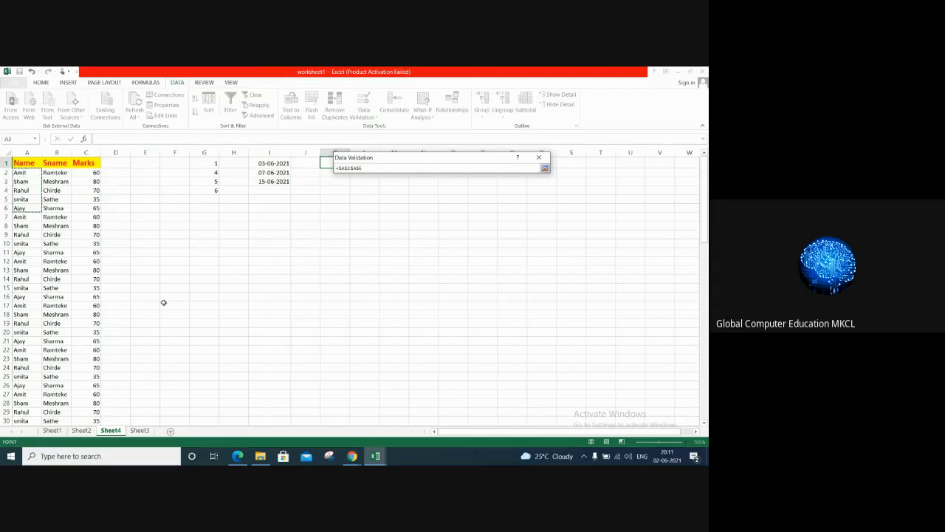
{"action": "left_click", "coordinate": [544, 169]}
{"action": "left_click", "coordinate": [481, 292]}
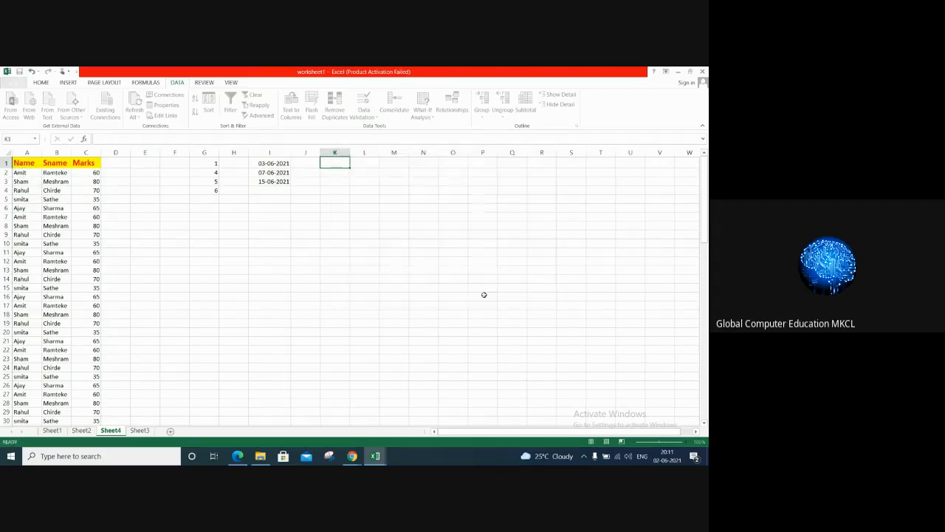
Step: Test the drop-down list in K1 by choosing the second name, and finish with the last name in the list
{"action": "left_click", "coordinate": [353, 165]}
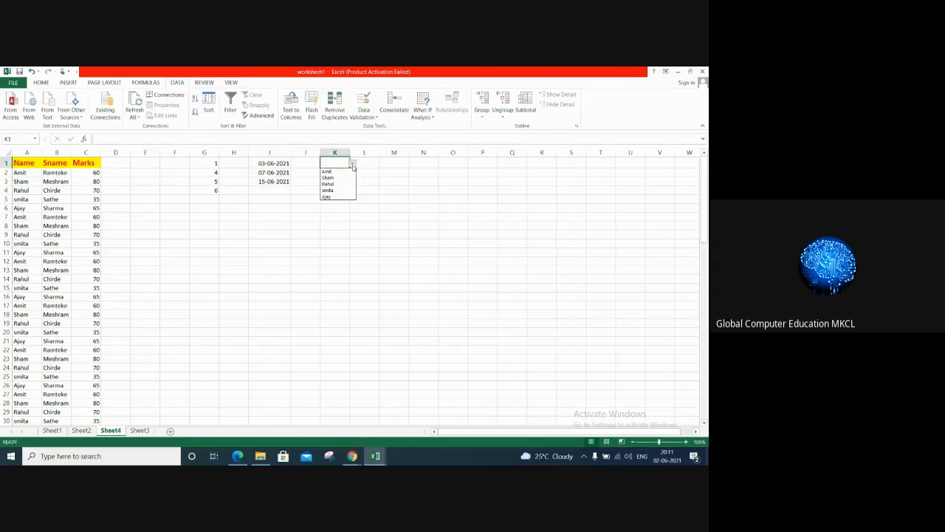
{"action": "left_click", "coordinate": [344, 178]}
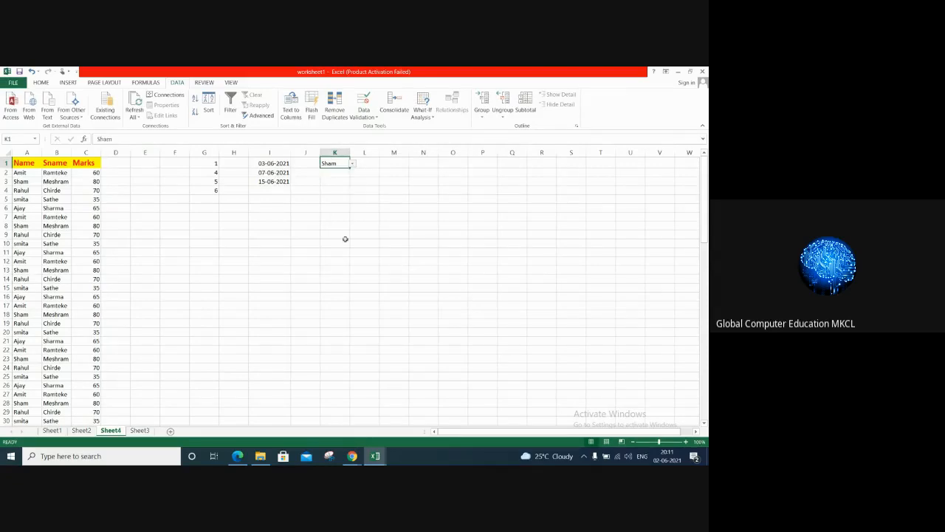
{"action": "left_click", "coordinate": [353, 165]}
{"action": "left_click", "coordinate": [342, 196]}
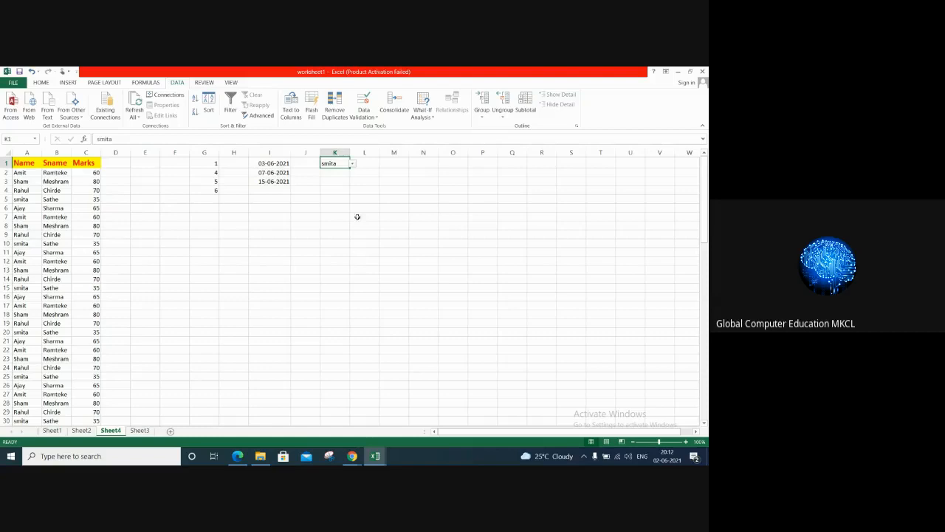
{"action": "left_click", "coordinate": [354, 166]}
{"action": "left_click", "coordinate": [342, 199]}
{"action": "left_click", "coordinate": [374, 206]}
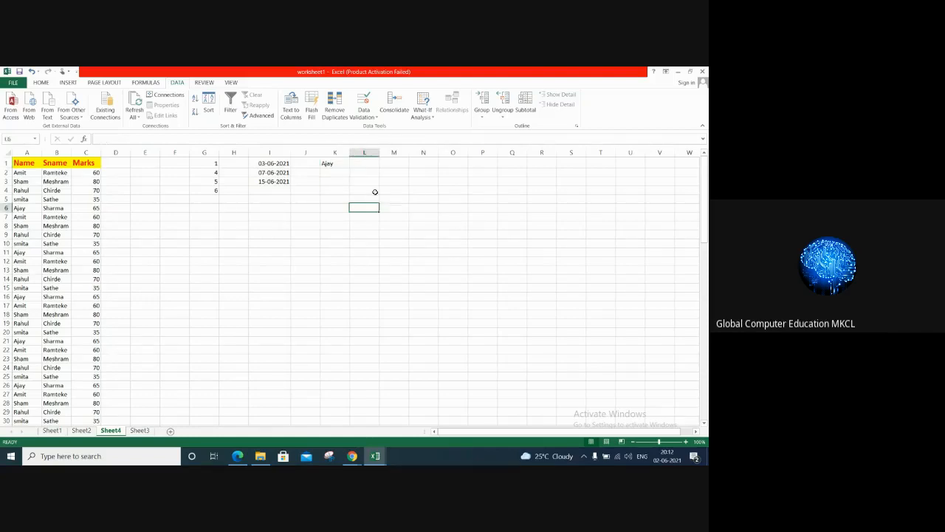
Step: Apply List data validation to M1 with the source "Word, Excel, PowerPoint, C, CPP, Web Designing"
{"action": "left_click", "coordinate": [369, 163]}
{"action": "left_click", "coordinate": [395, 164]}
{"action": "left_click", "coordinate": [362, 116]}
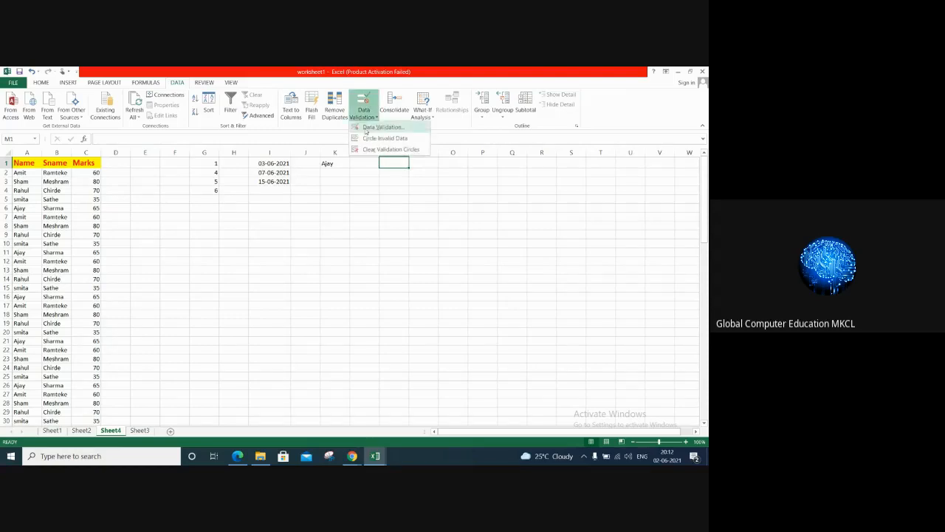
{"action": "left_click", "coordinate": [367, 128]}
{"action": "left_click", "coordinate": [367, 203]}
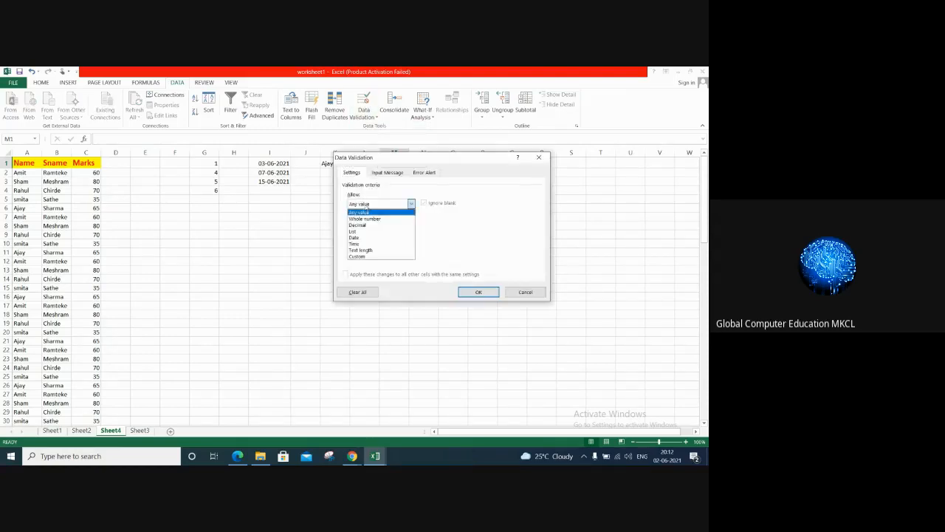
{"action": "left_click", "coordinate": [362, 232]}
{"action": "left_click", "coordinate": [365, 241]}
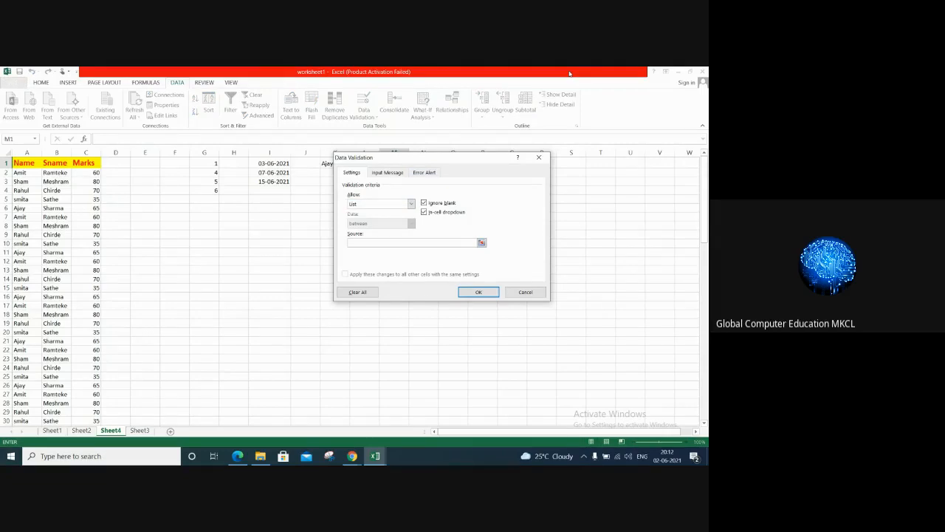
{"action": "type", "text": "Word, Excel, PowerPoint, C, CPP, Web Designer"}
{"action": "type", "text": "g"}
{"action": "left_click", "coordinate": [480, 293]}
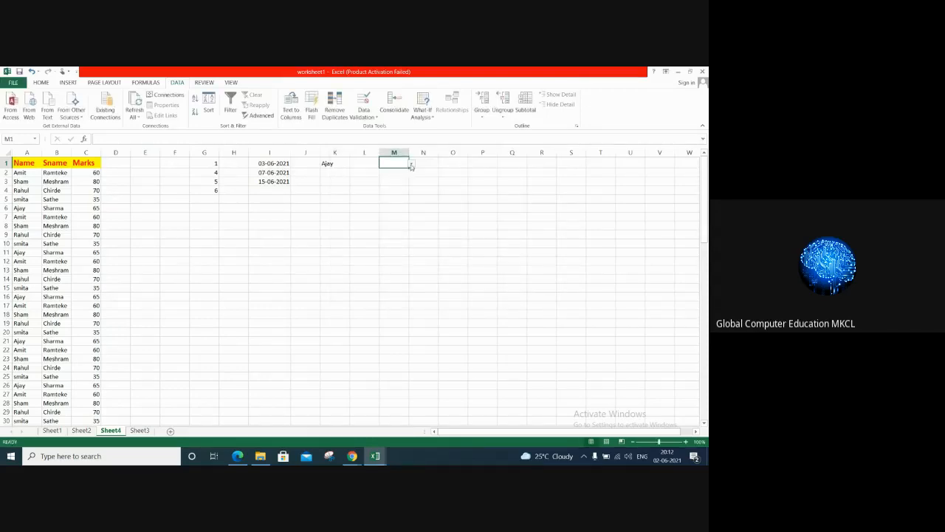
Step: Test the drop-down list in M1 with C, Excel and CPP, finish on Web Designing, and widen column M to fit
{"action": "left_click", "coordinate": [411, 165]}
{"action": "left_click", "coordinate": [400, 189]}
{"action": "left_click", "coordinate": [412, 166]}
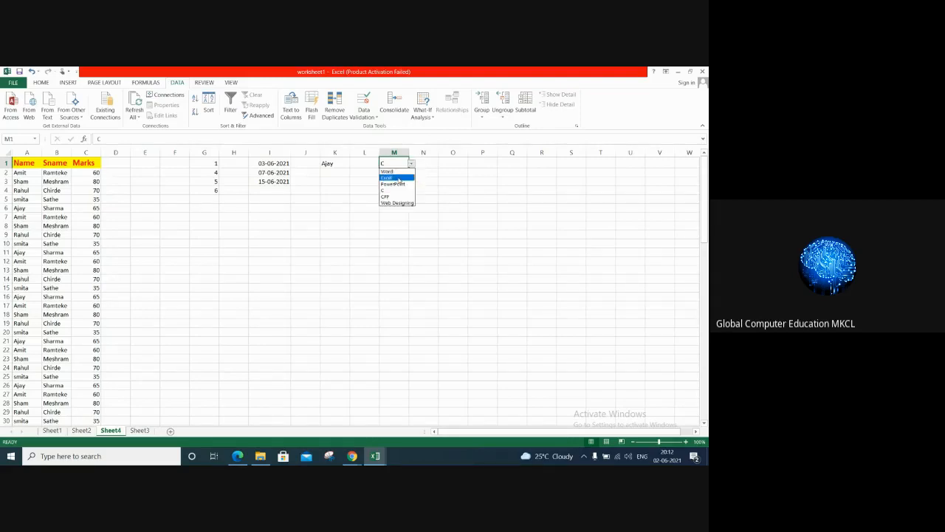
{"action": "left_click", "coordinate": [399, 180]}
{"action": "left_click", "coordinate": [411, 166]}
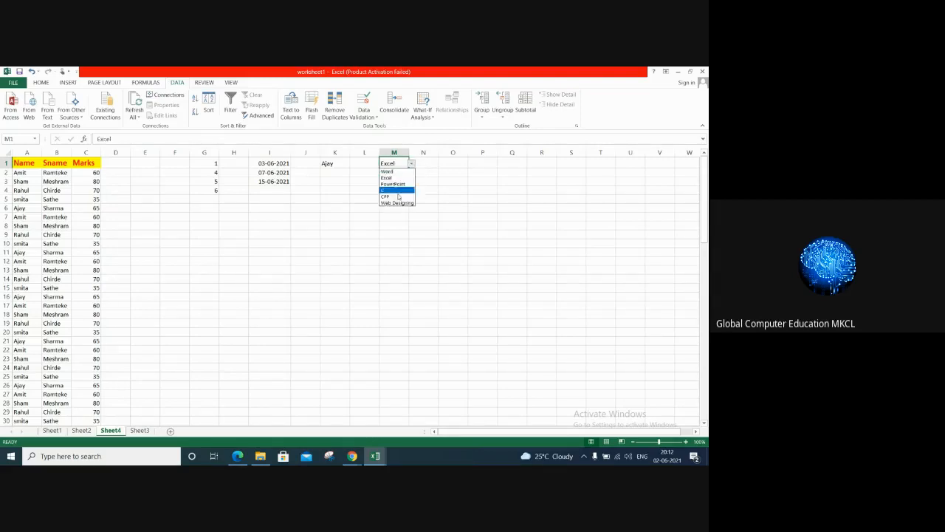
{"action": "left_click", "coordinate": [397, 195]}
{"action": "left_click", "coordinate": [411, 165]}
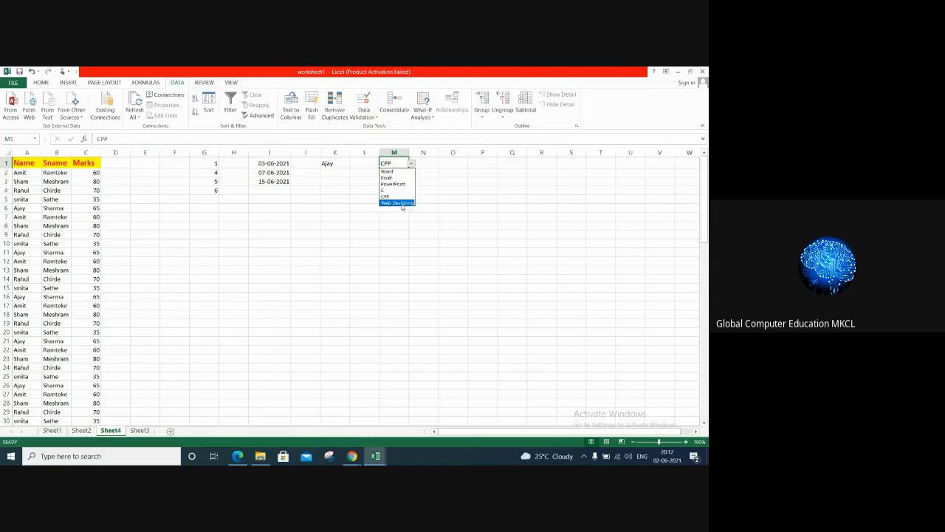
{"action": "left_click", "coordinate": [401, 204]}
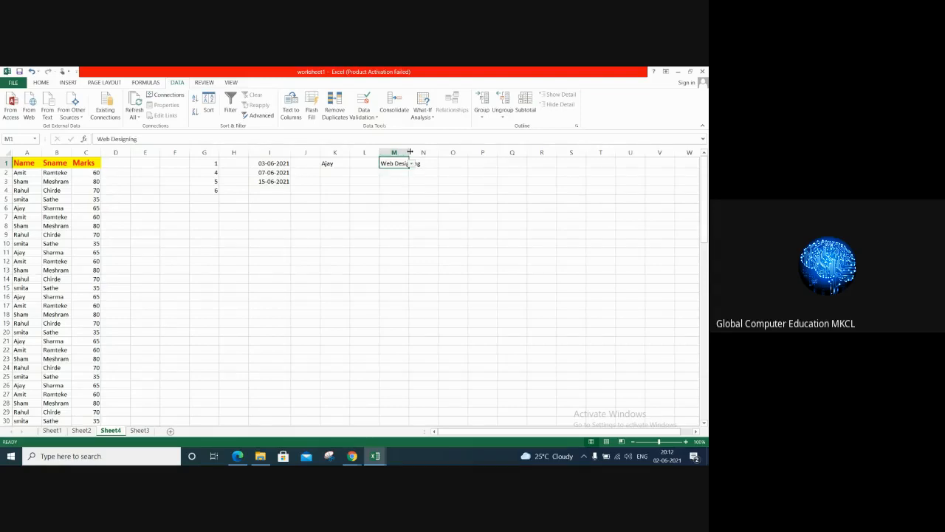
{"action": "left_click_drag", "start_coordinate": [409, 152], "coordinate": [423, 152]}
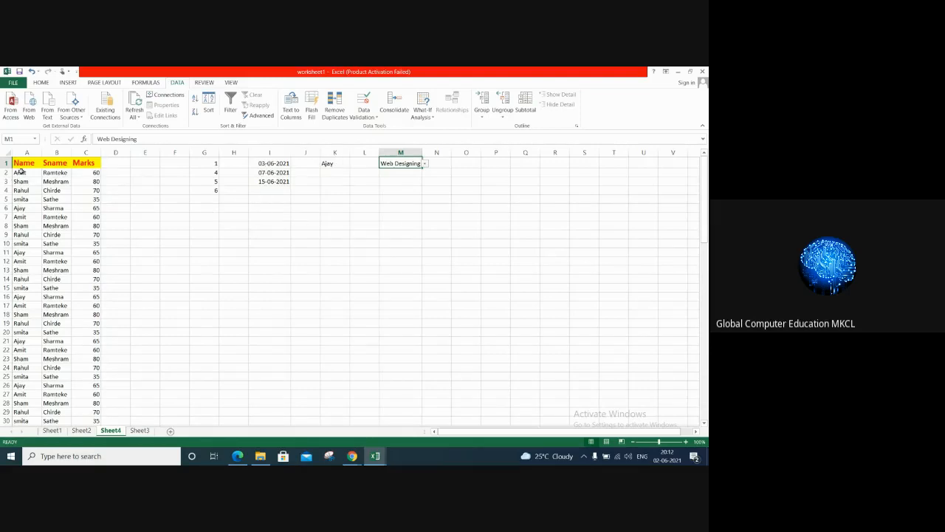
{"action": "left_click", "coordinate": [475, 180]}
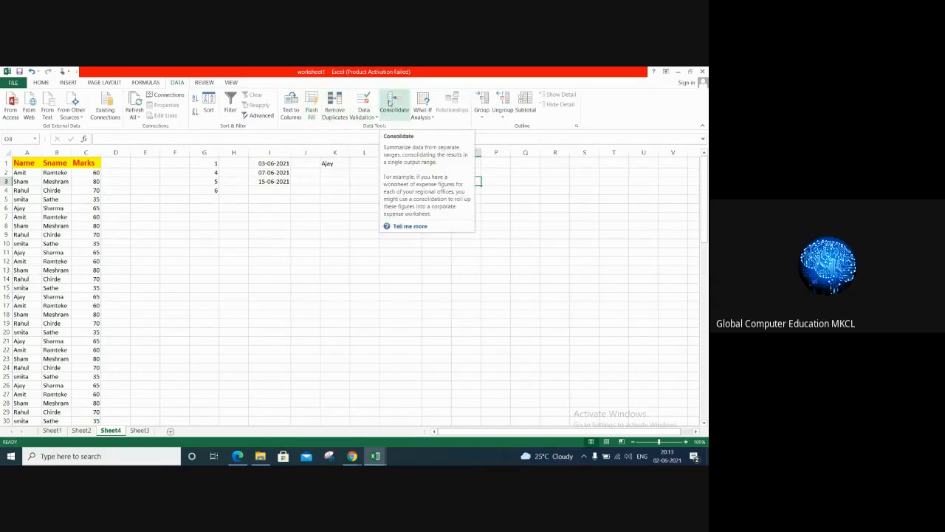
{"action": "left_click", "coordinate": [430, 117]}
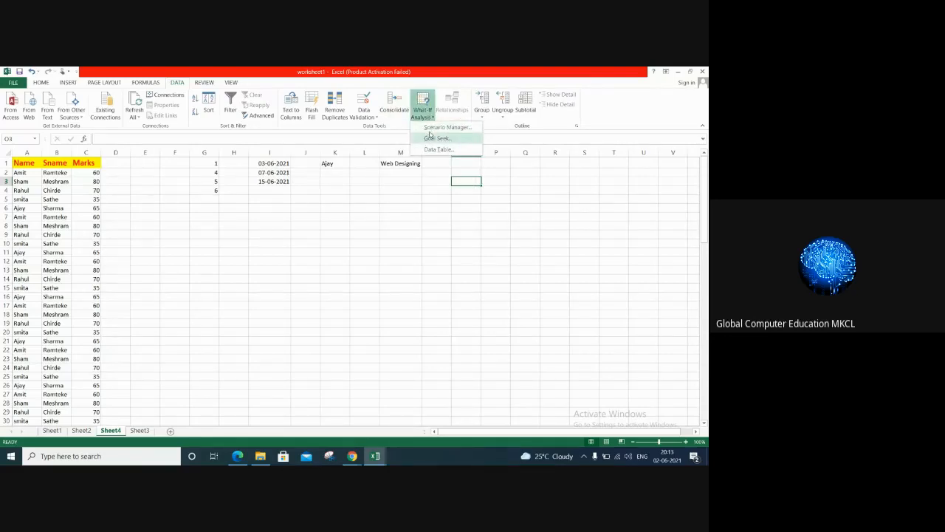
{"action": "left_click", "coordinate": [436, 235]}
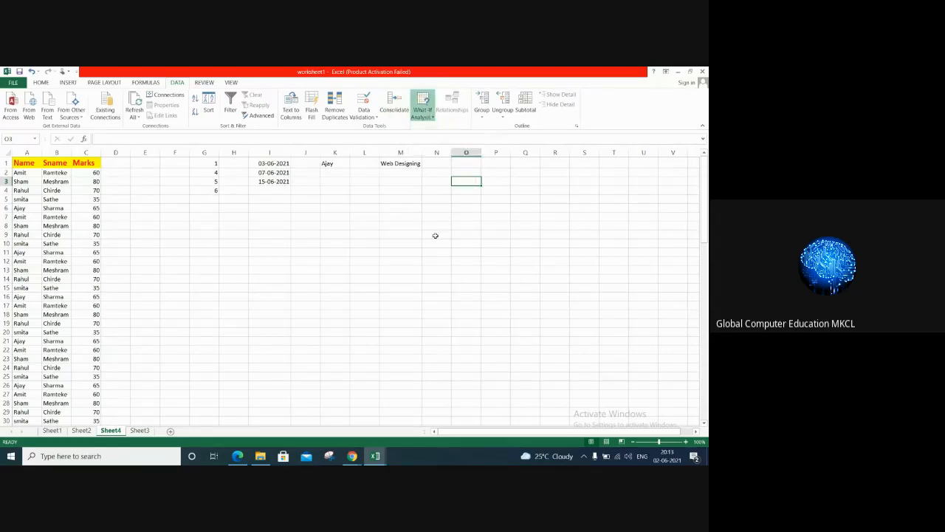
Step: Enter the numbers 10, 20, 30 and 40 in cells O6 to O9
{"action": "left_click", "coordinate": [474, 162]}
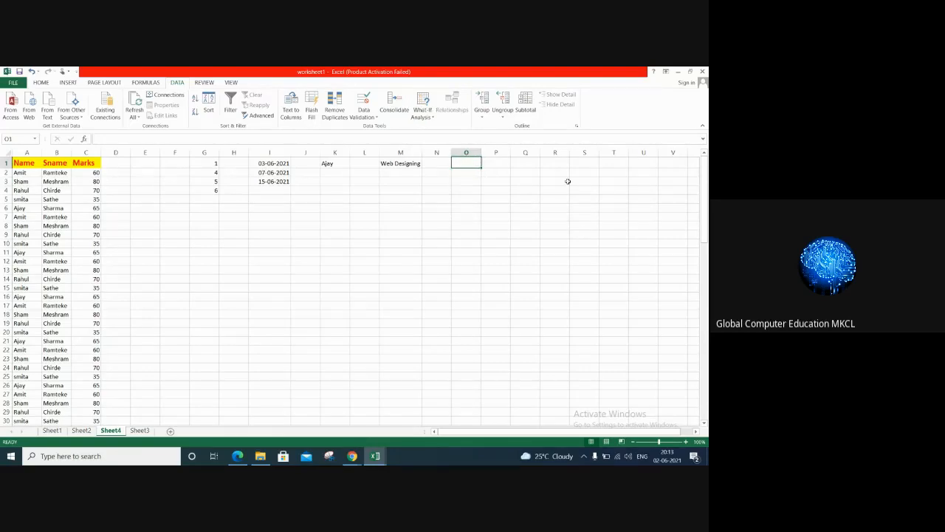
{"action": "key", "text": "Down"}
{"action": "key", "text": "Down"}
{"action": "key", "text": "Down"}
{"action": "key", "text": "Down"}
{"action": "key", "text": "Down"}
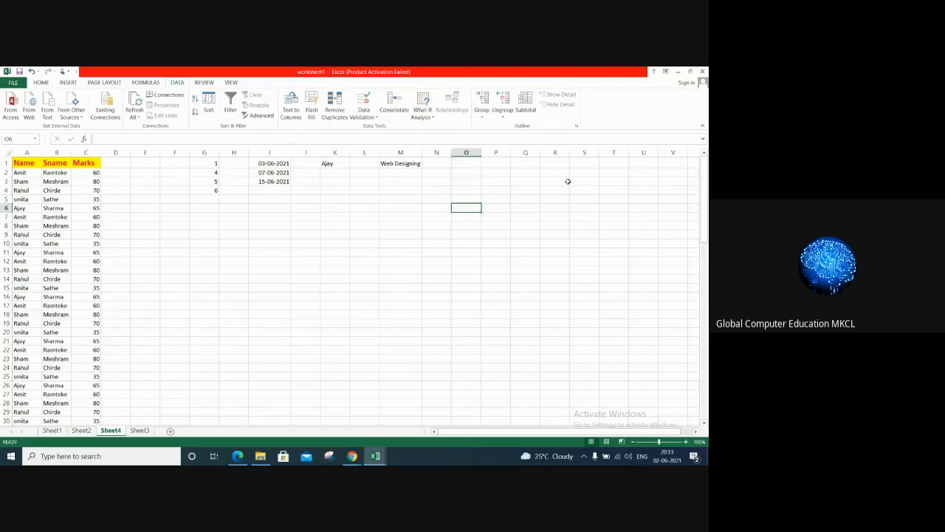
{"action": "type", "text": "10"}
{"action": "key", "text": "Return"}
{"action": "type", "text": "20"}
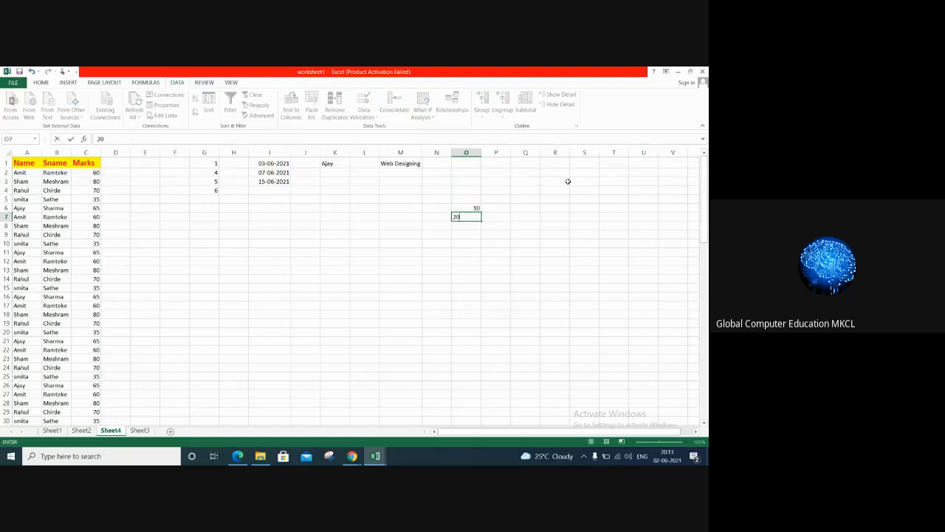
{"action": "key", "text": "ctrl+Return"}
{"action": "key", "text": "Return"}
{"action": "type", "text": "30"}
{"action": "key", "text": "Return"}
{"action": "type", "text": "40"}
{"action": "key", "text": "Return"}
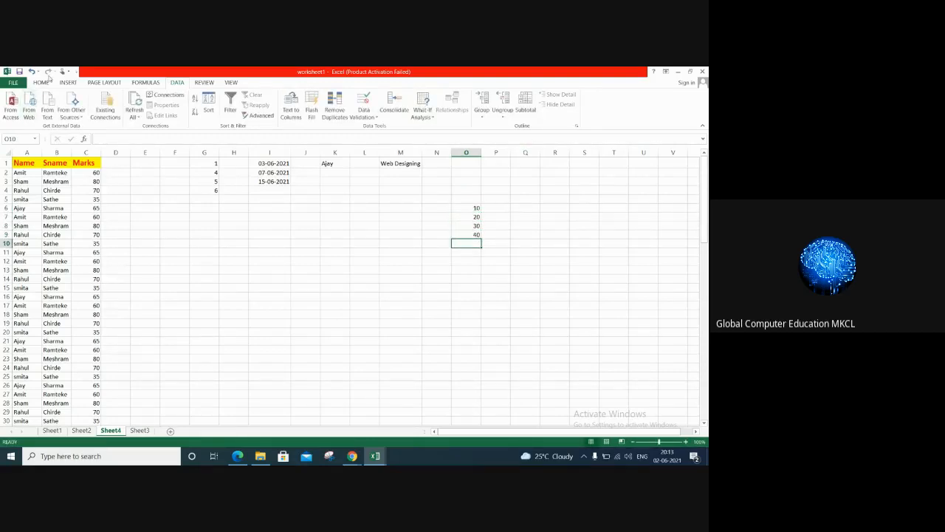
Step: Total the numbers in O6:O9 with an AutoSum formula in O10
{"action": "left_click", "coordinate": [41, 82]}
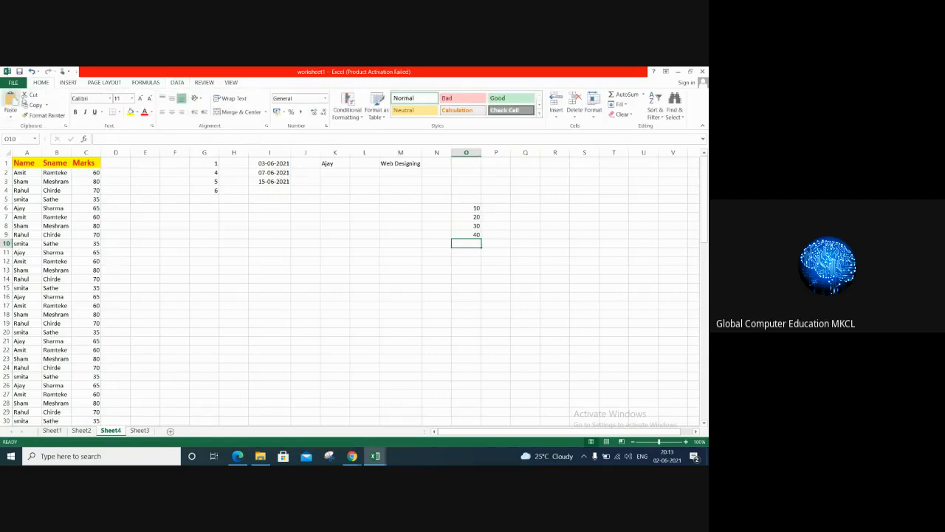
{"action": "left_click", "coordinate": [644, 96]}
{"action": "left_click", "coordinate": [630, 108]}
{"action": "key", "text": "Return"}
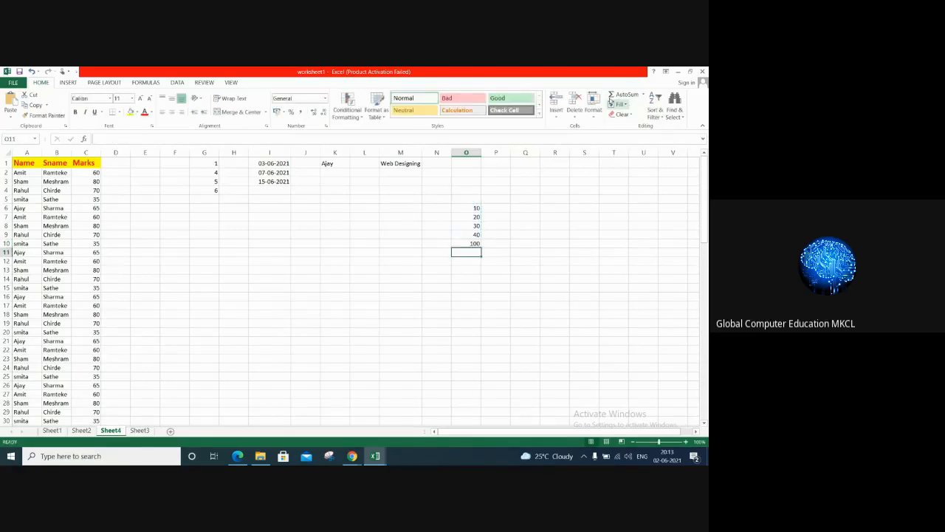
Step: Format the total in O10 with bold red text and a yellow fill
{"action": "left_click", "coordinate": [466, 243]}
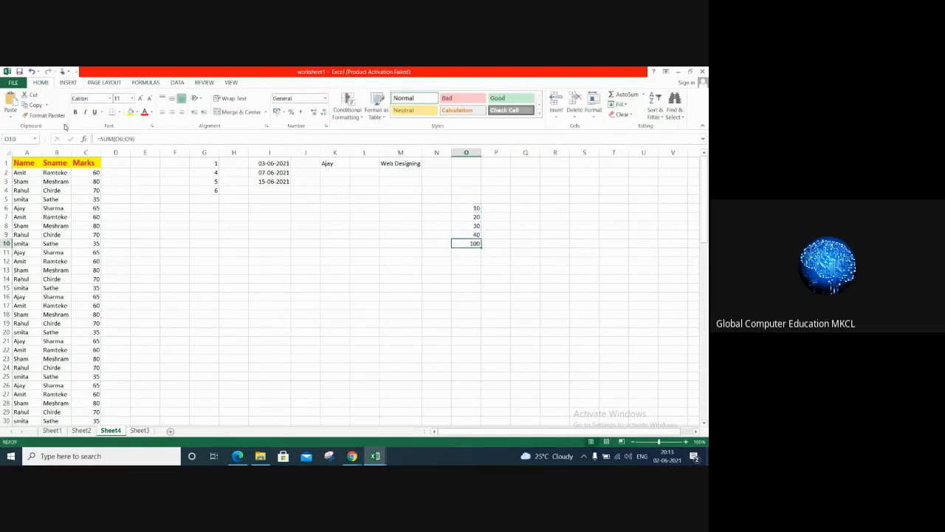
{"action": "left_click", "coordinate": [74, 112]}
{"action": "left_click", "coordinate": [145, 112]}
{"action": "left_click", "coordinate": [130, 111]}
{"action": "left_click", "coordinate": [497, 287]}
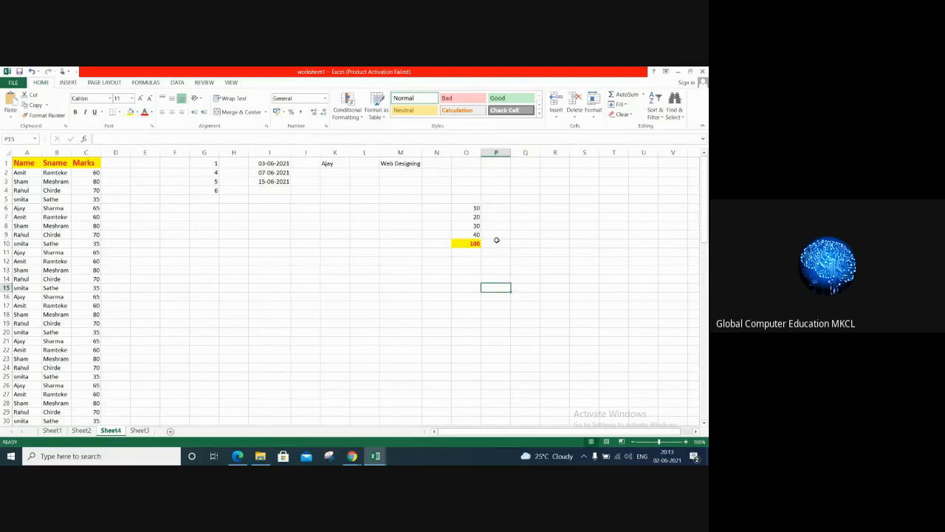
Step: Run Goal Seek on the total in O10 with a target value of 120 by changing cell O6, and accept the solution
{"action": "left_click", "coordinate": [476, 243]}
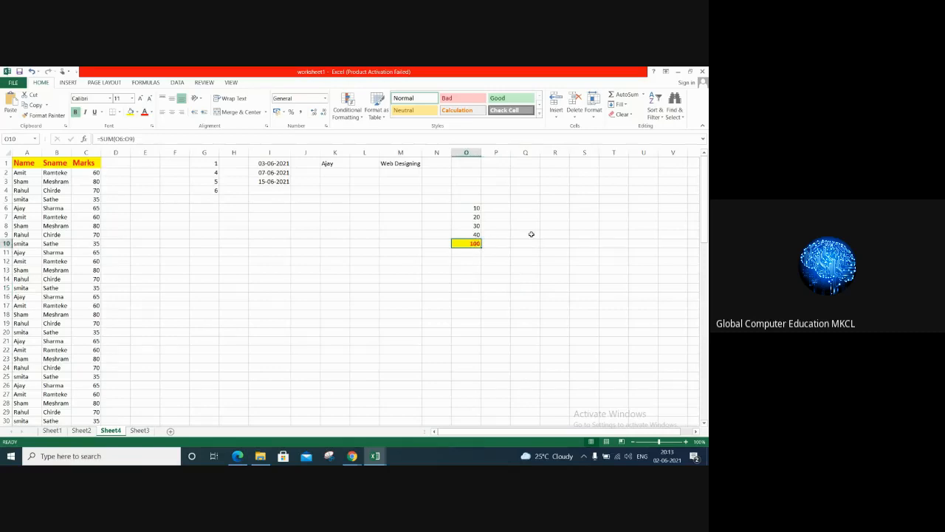
{"action": "left_click", "coordinate": [177, 85]}
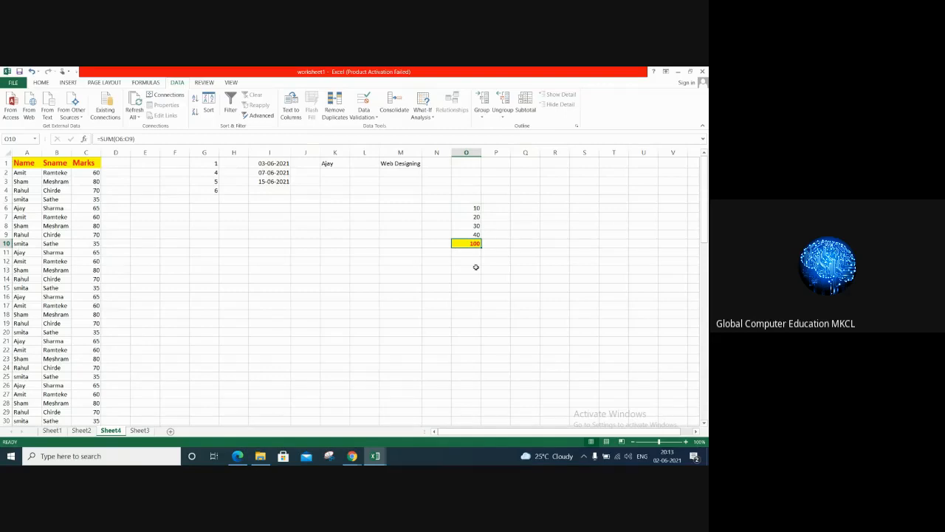
{"action": "left_click", "coordinate": [359, 458]}
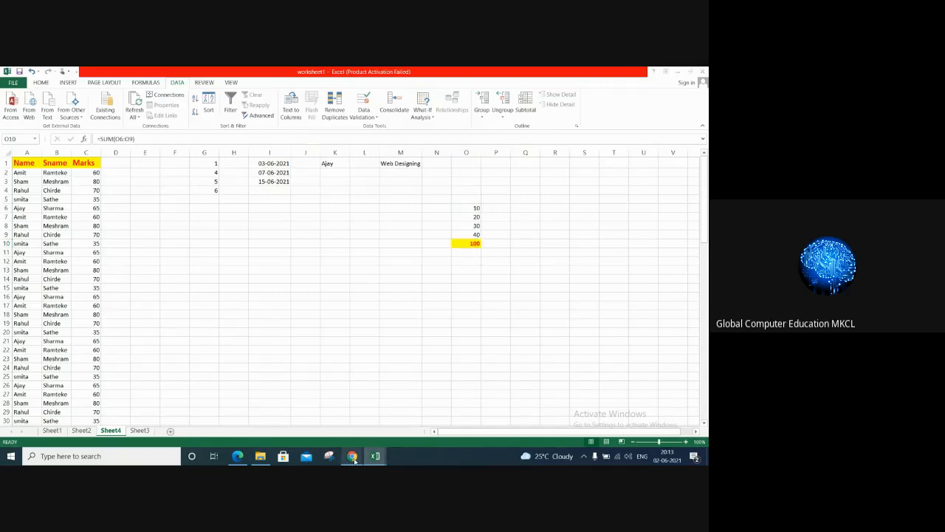
{"action": "left_click", "coordinate": [508, 319]}
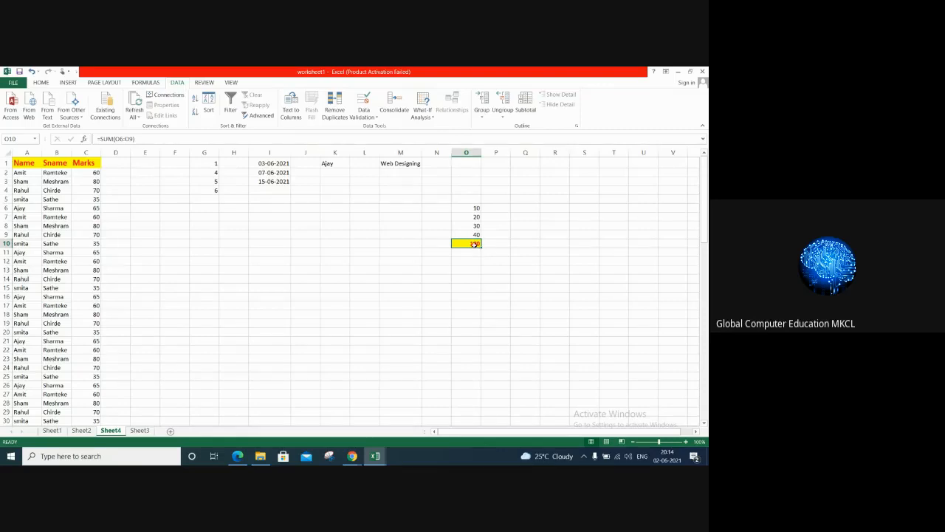
{"action": "left_click", "coordinate": [423, 107]}
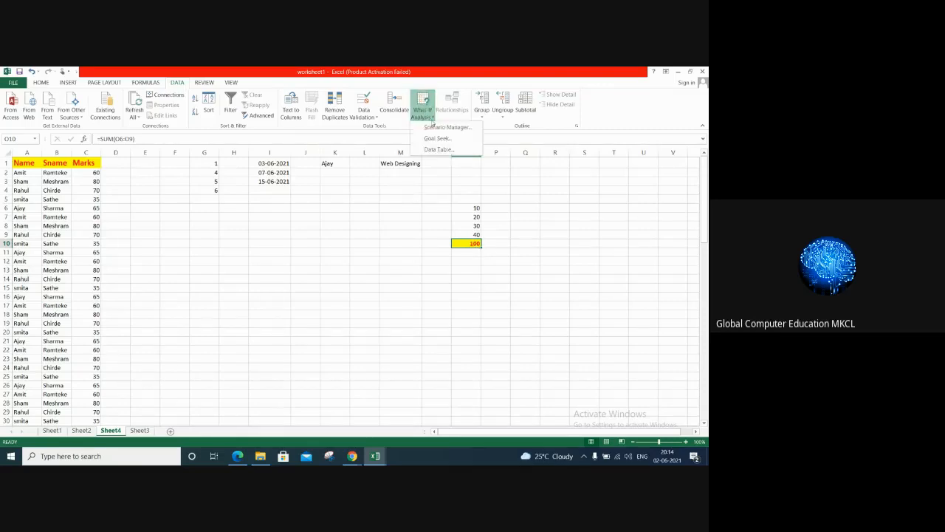
{"action": "left_click", "coordinate": [442, 142]}
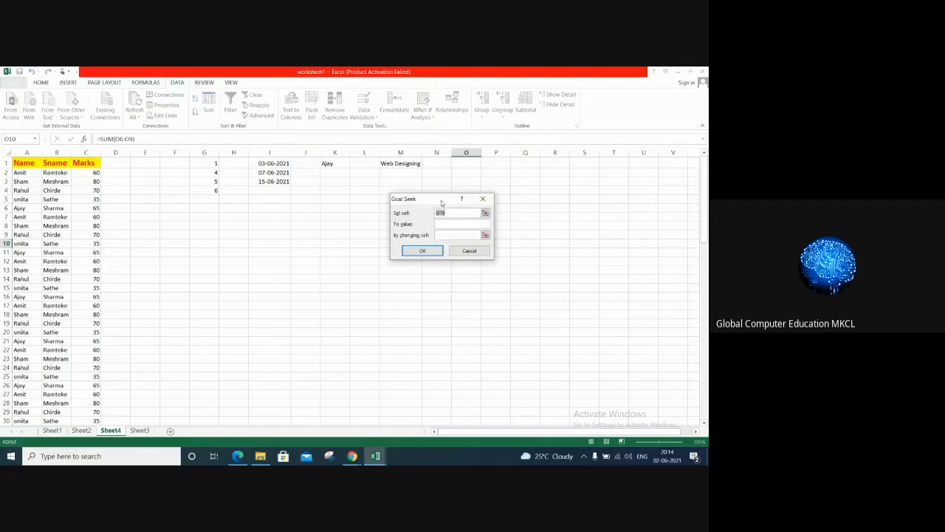
{"action": "left_click_drag", "start_coordinate": [443, 204], "coordinate": [252, 215]}
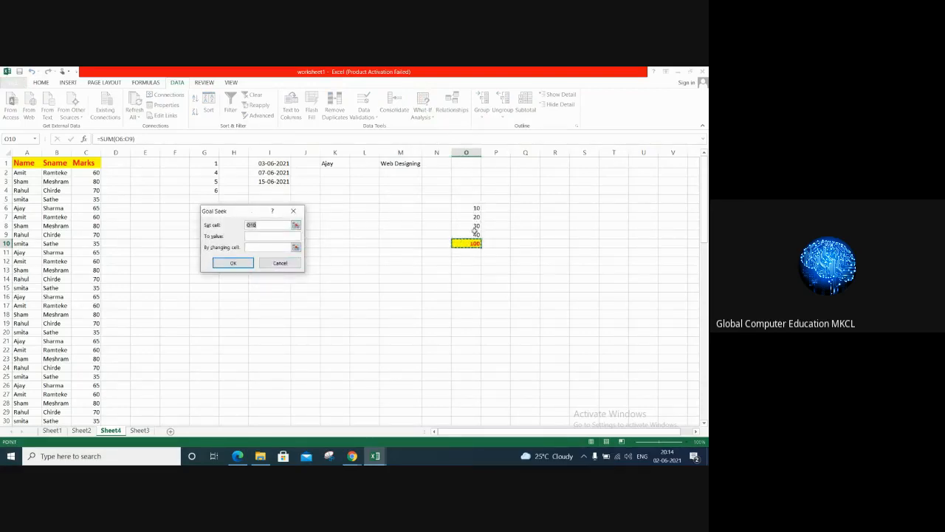
{"action": "left_click", "coordinate": [266, 237]}
{"action": "left_click", "coordinate": [263, 246]}
{"action": "left_click", "coordinate": [476, 208]}
{"action": "left_click", "coordinate": [221, 265]}
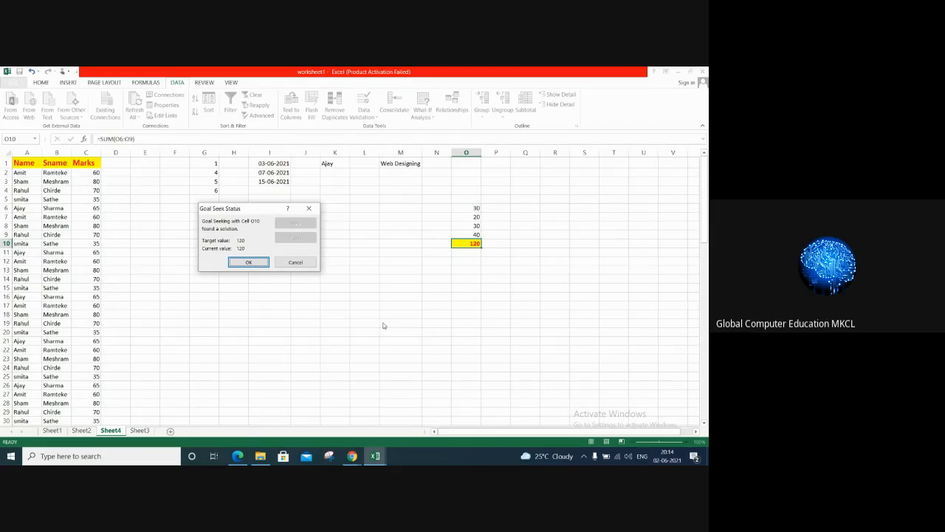
{"action": "left_click", "coordinate": [251, 261]}
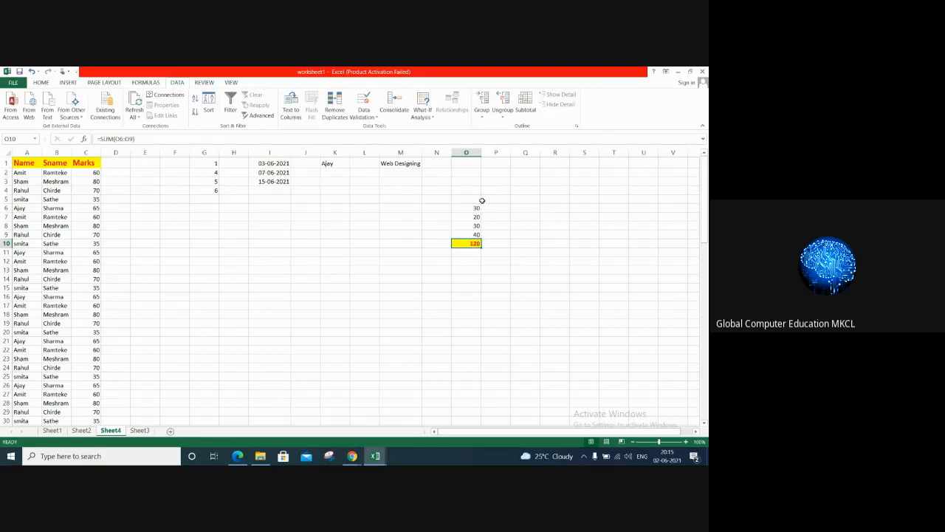
Step: Run Goal Seek on the total in O10 with a target value of 80 by changing cell O9, and accept the solution
{"action": "left_click", "coordinate": [421, 113]}
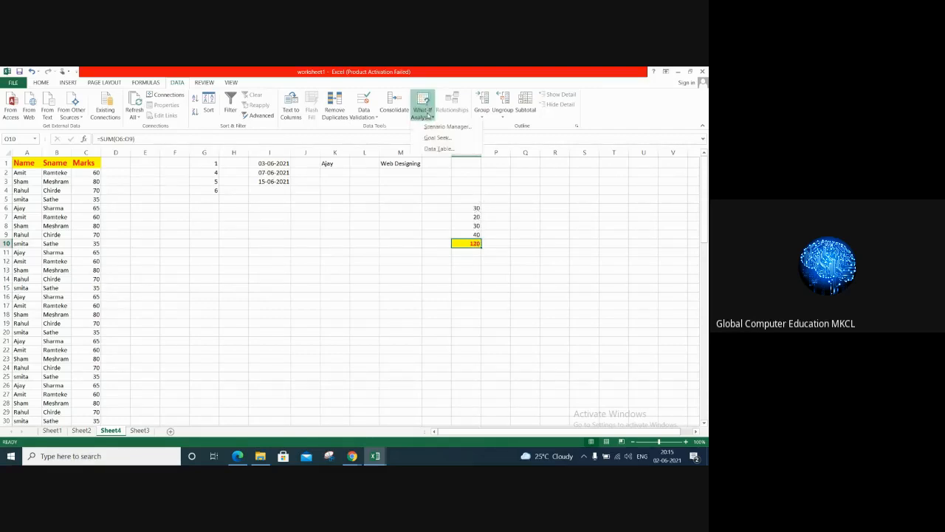
{"action": "left_click", "coordinate": [436, 139]}
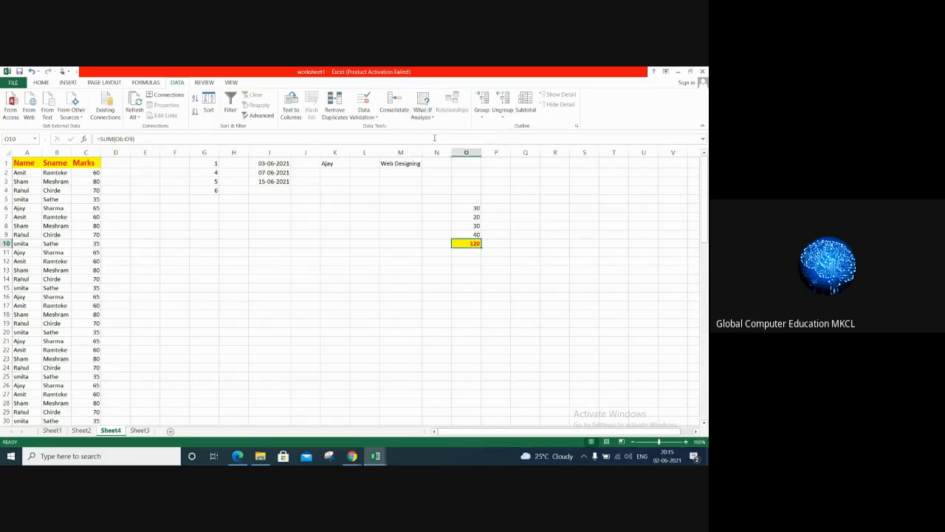
{"action": "left_click", "coordinate": [480, 246]}
{"action": "left_click", "coordinate": [267, 233]}
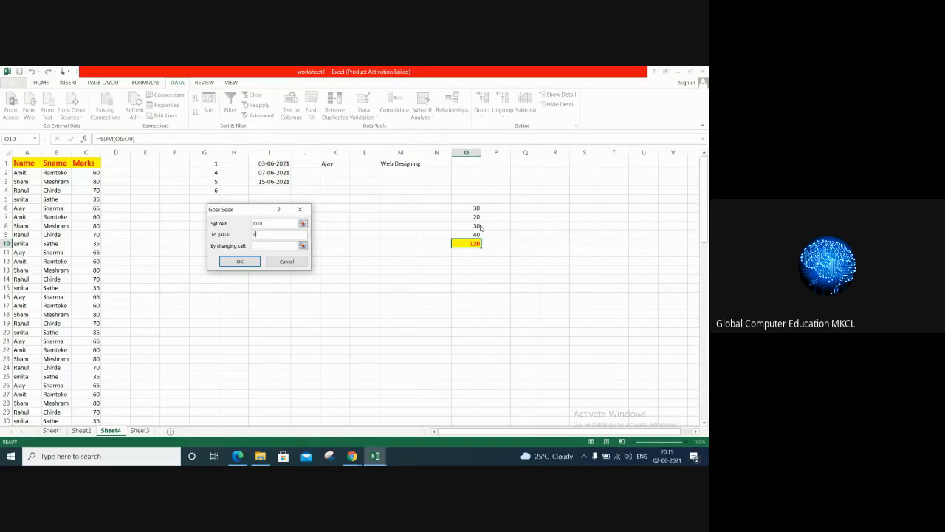
{"action": "left_click", "coordinate": [257, 245]}
{"action": "left_click", "coordinate": [473, 235]}
{"action": "left_click", "coordinate": [239, 260]}
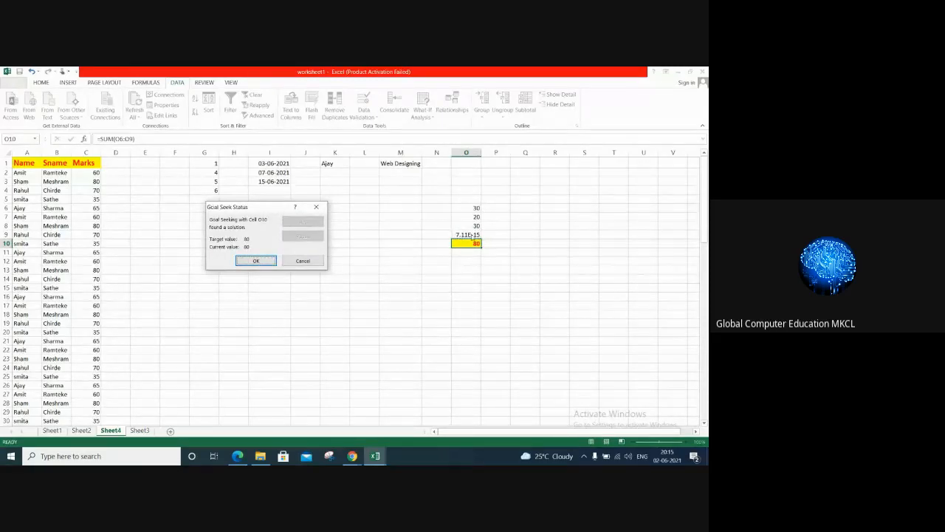
{"action": "left_click", "coordinate": [256, 261]}
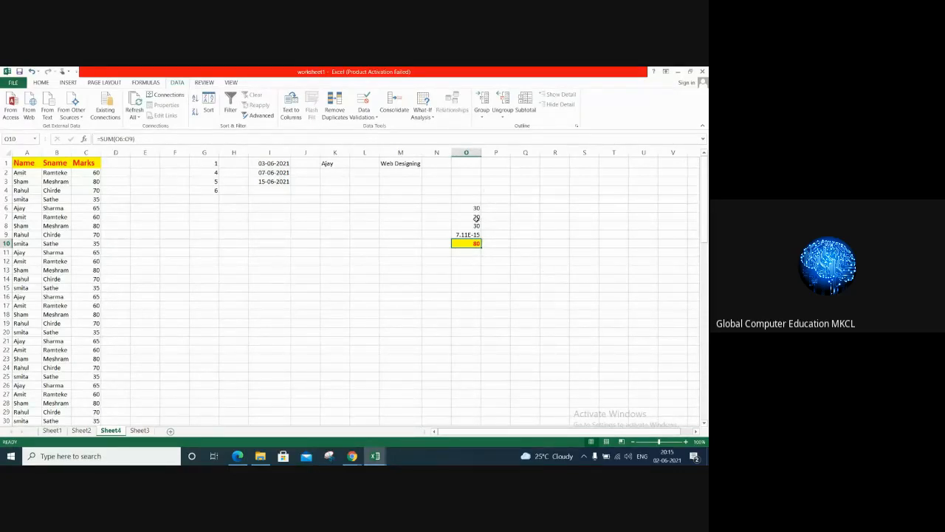
Step: Undo the last Goal Seek change to cell O9
{"action": "left_click", "coordinate": [425, 114]}
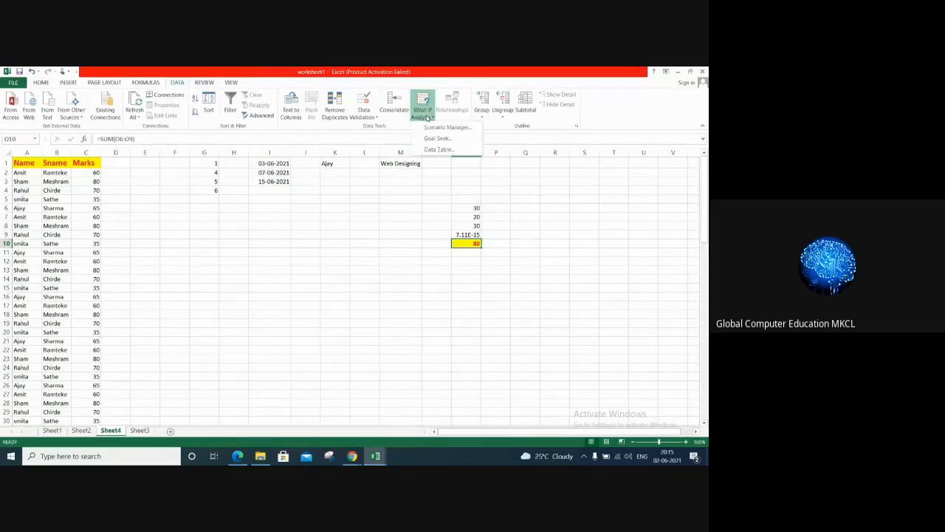
{"action": "key", "text": "Escape"}
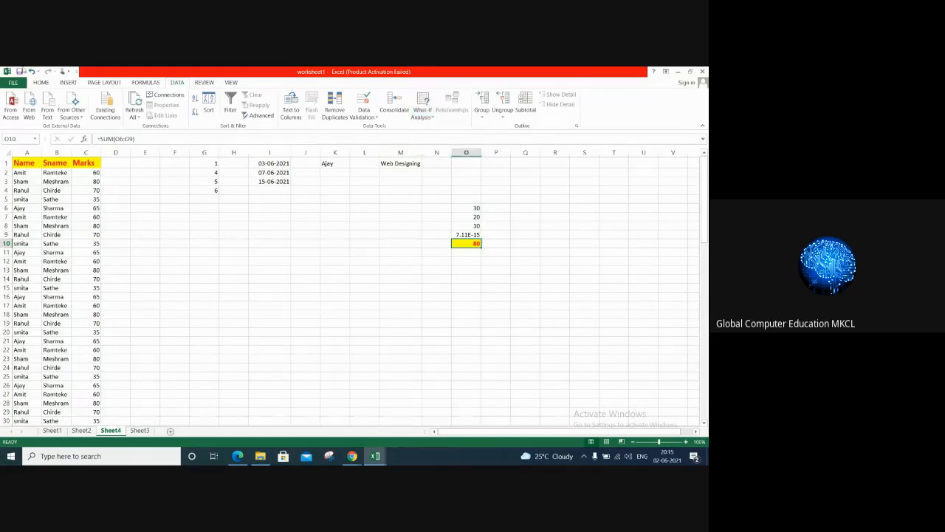
{"action": "left_click", "coordinate": [31, 72]}
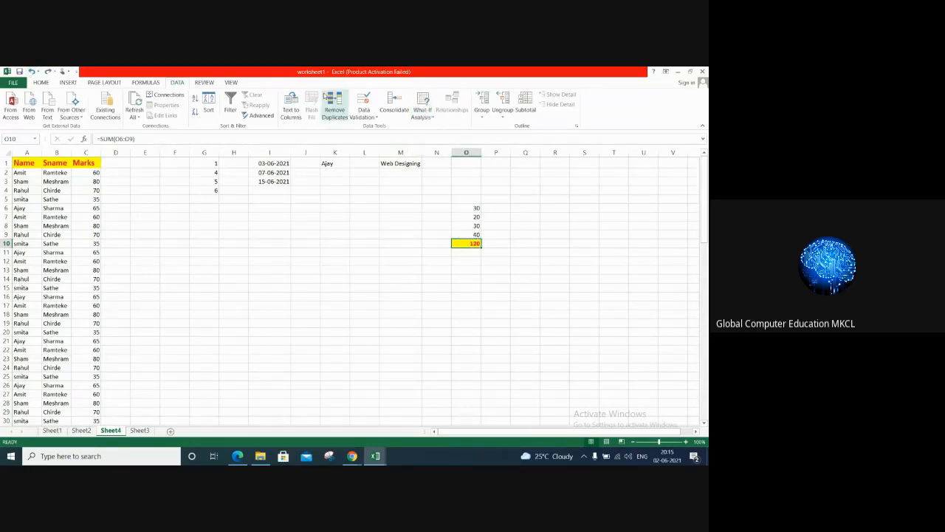
Step: Add a What-If scenario named scenario1 with O6:O9 as its changing cells
{"action": "left_click", "coordinate": [424, 115]}
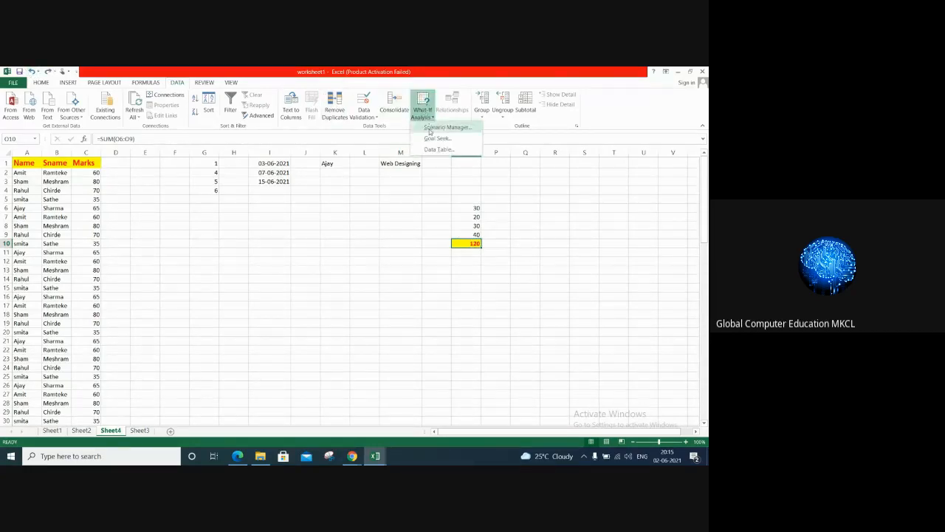
{"action": "left_click", "coordinate": [442, 127]}
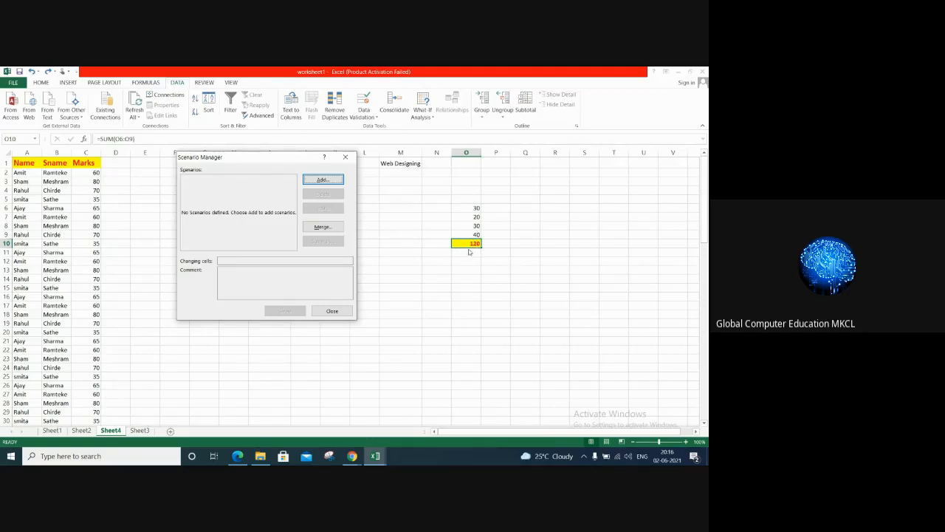
{"action": "left_click", "coordinate": [323, 180]}
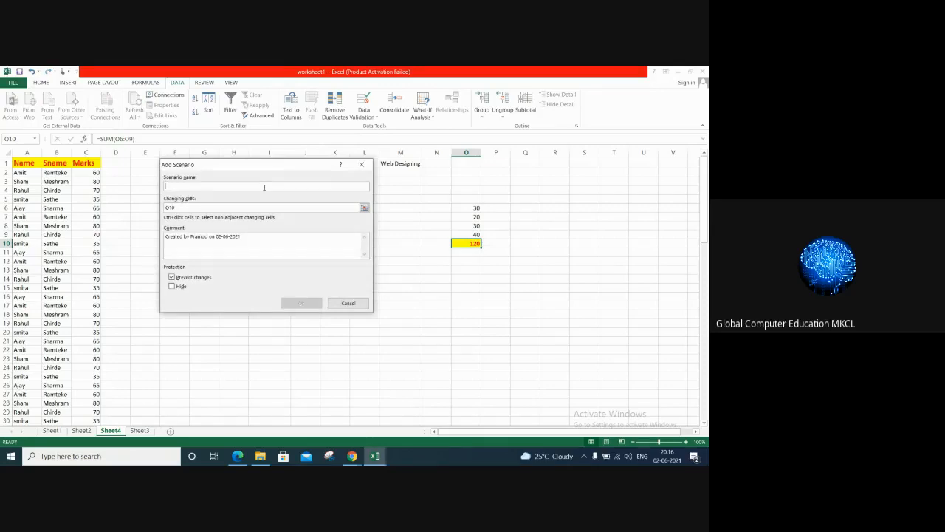
{"action": "type", "text": "scenario1"}
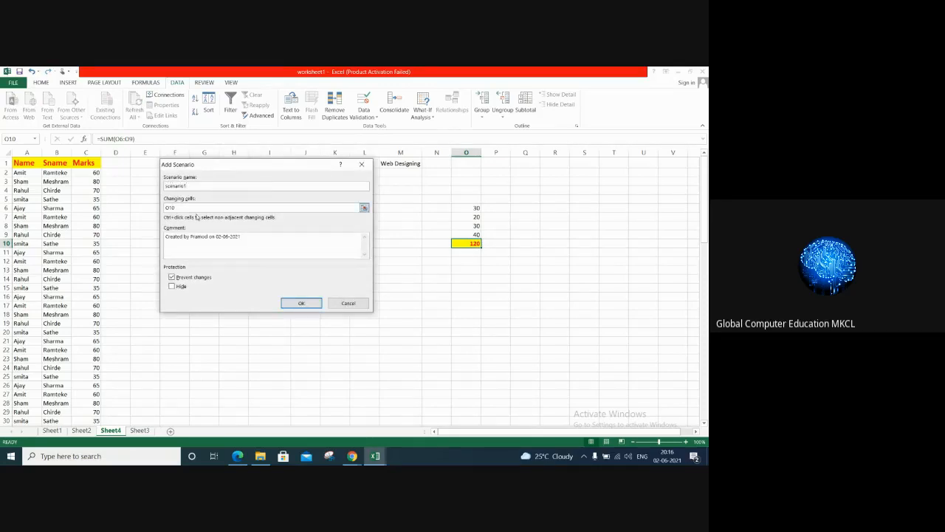
{"action": "left_click", "coordinate": [195, 208]}
{"action": "key", "text": "BackSpace"}
{"action": "key", "text": "BackSpace"}
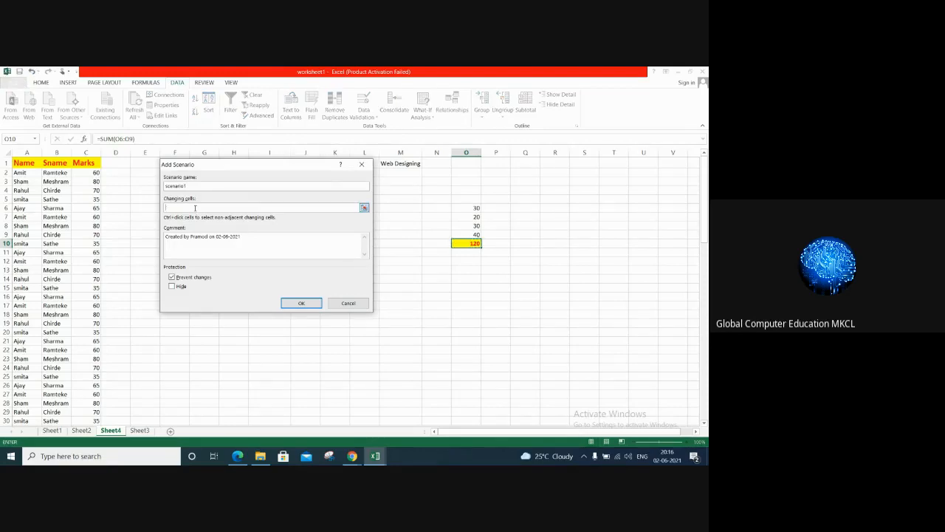
{"action": "left_click_drag", "start_coordinate": [461, 208], "coordinate": [462, 234]}
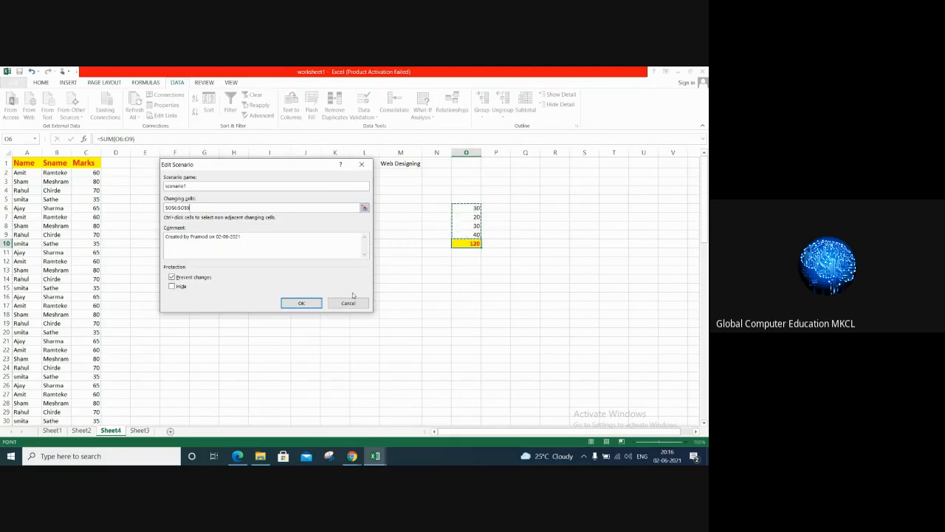
{"action": "left_click", "coordinate": [303, 303]}
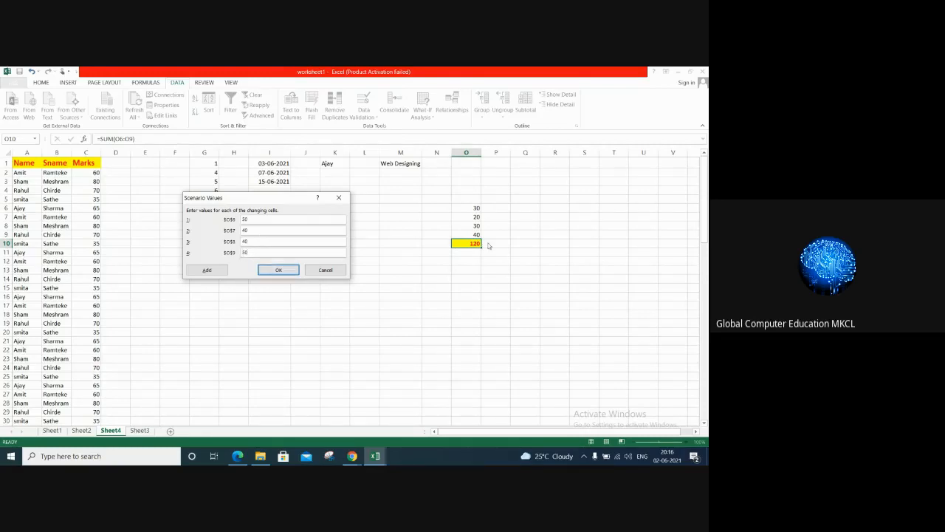
Step: Give scenario1 the values 50, 40, 40 and 50 for O6 to O9, and show it on the sheet
{"action": "left_click", "coordinate": [279, 270]}
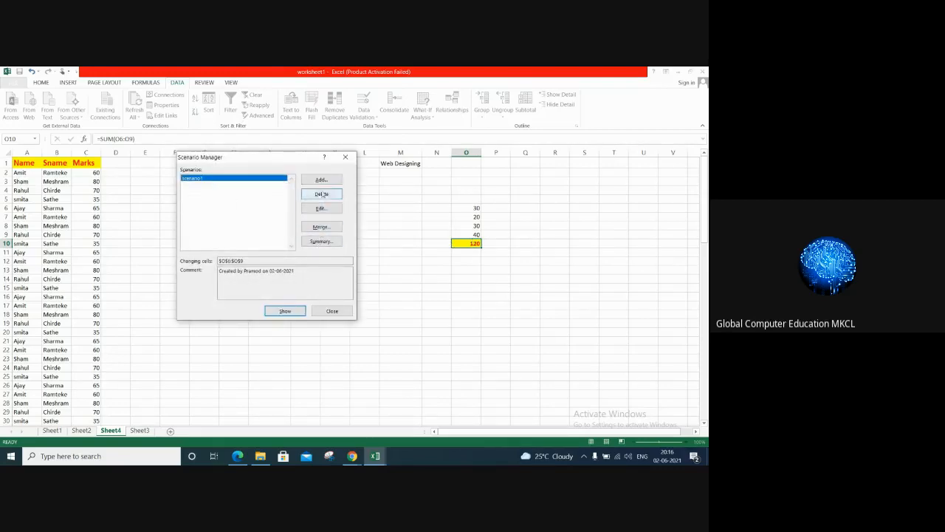
{"action": "left_click", "coordinate": [286, 311]}
{"action": "left_click", "coordinate": [328, 311]}
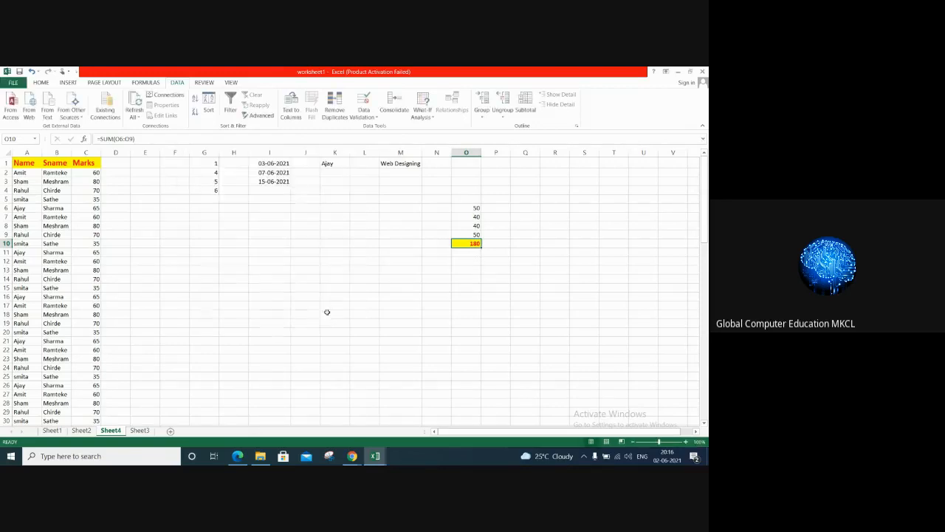
Step: Add a second scenario named scenario2 that changes O6 to 10 and O7 to 20
{"action": "left_click", "coordinate": [429, 116]}
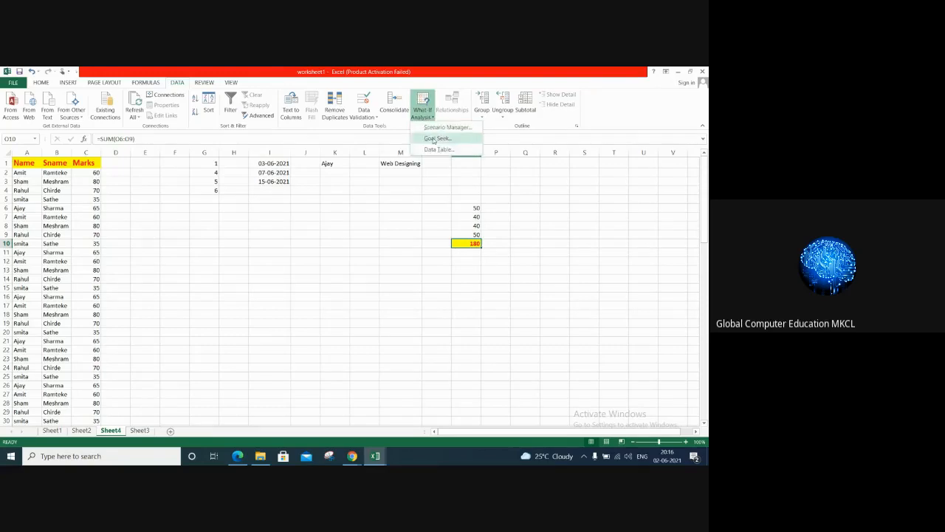
{"action": "left_click", "coordinate": [467, 304]}
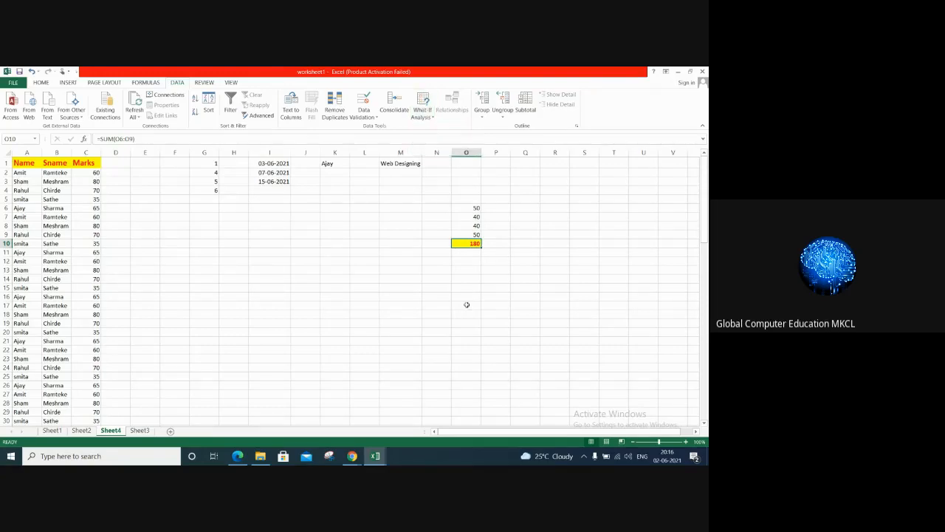
{"action": "left_click", "coordinate": [425, 116]}
{"action": "left_click", "coordinate": [442, 127]}
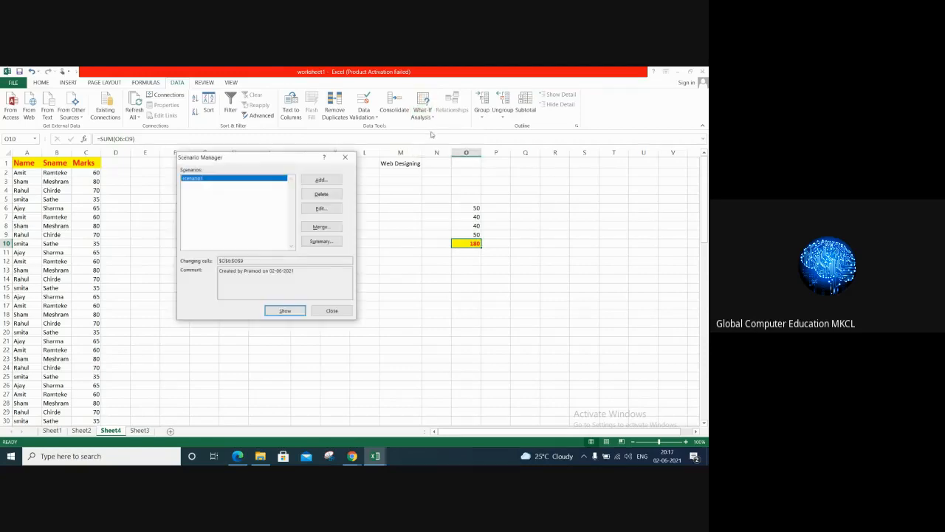
{"action": "left_click", "coordinate": [321, 180]}
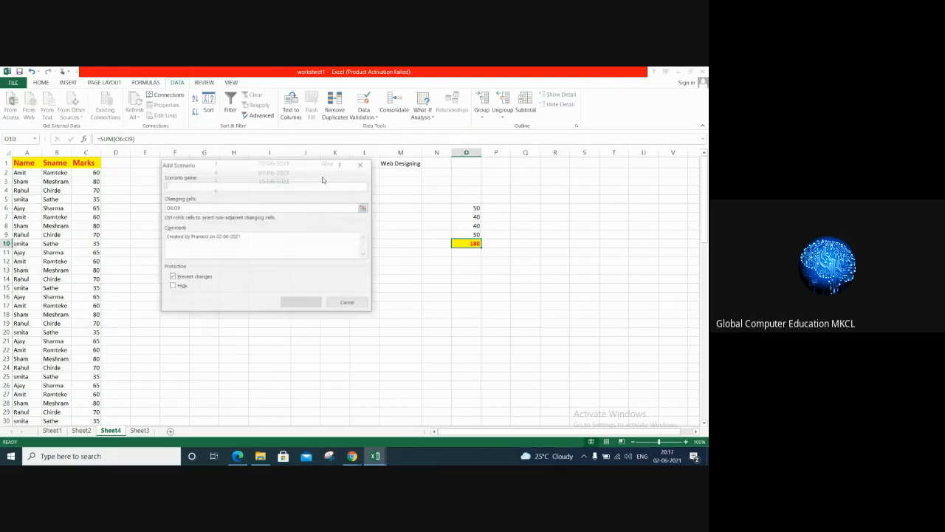
{"action": "type", "text": "scenario2"}
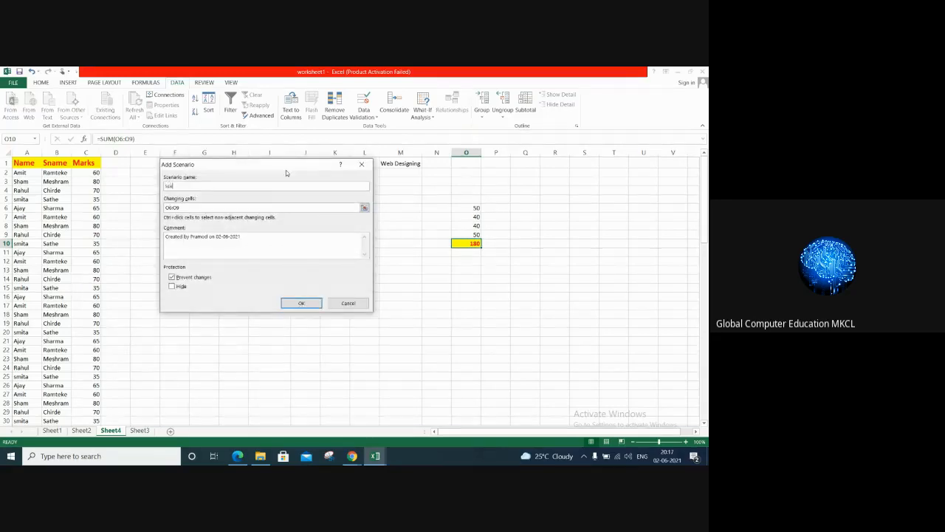
{"action": "left_click", "coordinate": [195, 206]}
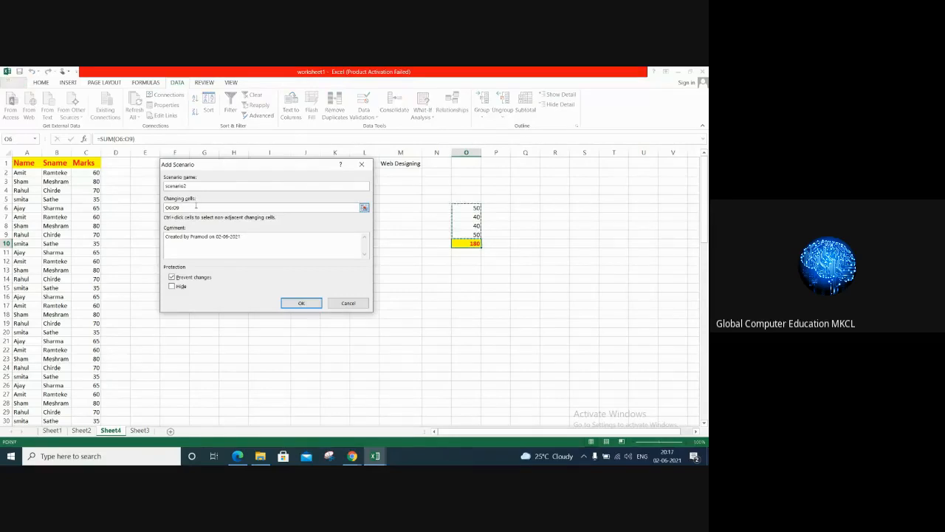
{"action": "key", "text": "BackSpace"}
{"action": "key", "text": "BackSpace"}
{"action": "key", "text": "BackSpace"}
{"action": "key", "text": "BackSpace"}
{"action": "left_click_drag", "start_coordinate": [473, 208], "coordinate": [475, 215]}
{"action": "left_click", "coordinate": [298, 302]}
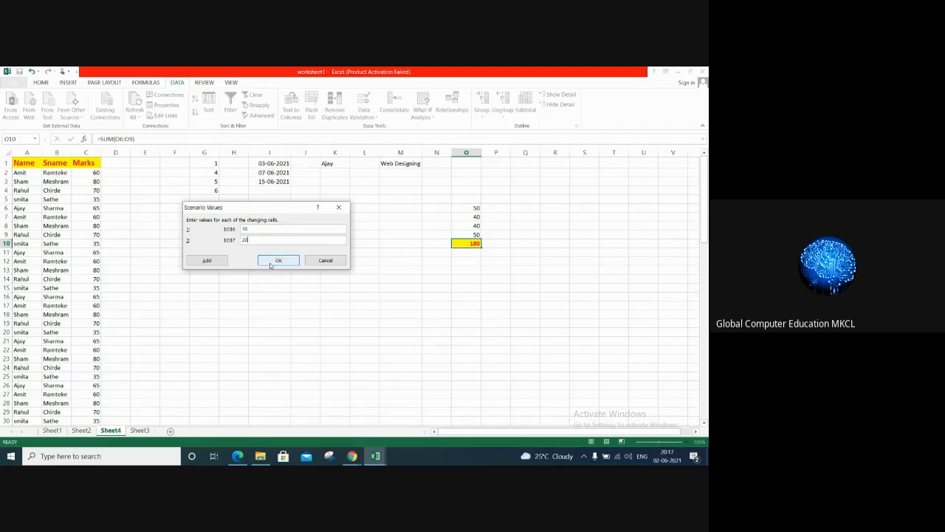
{"action": "left_click", "coordinate": [276, 261]}
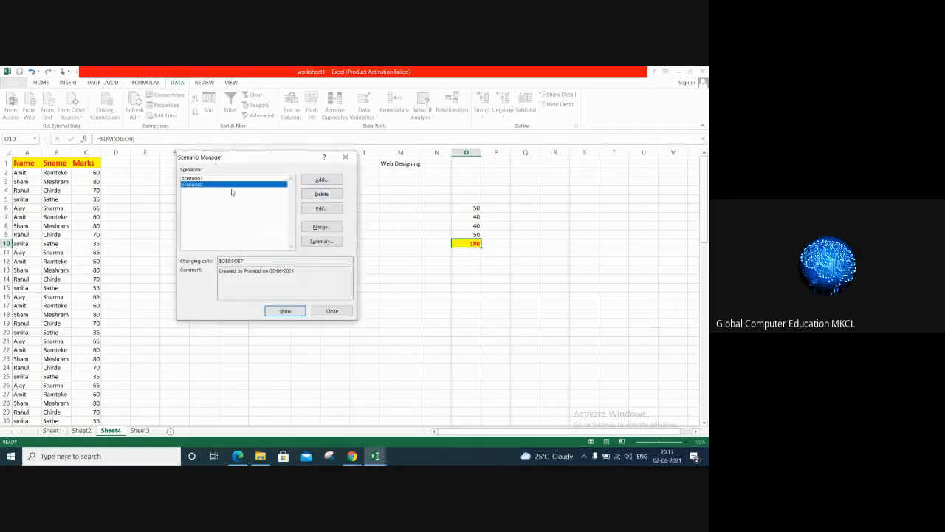
Step: Show scenario2 and scenario1 in turn to compare them, and close the Scenario Manager with scenario2's values applied
{"action": "left_click", "coordinate": [285, 311]}
{"action": "left_click", "coordinate": [192, 178]}
{"action": "left_click", "coordinate": [285, 311]}
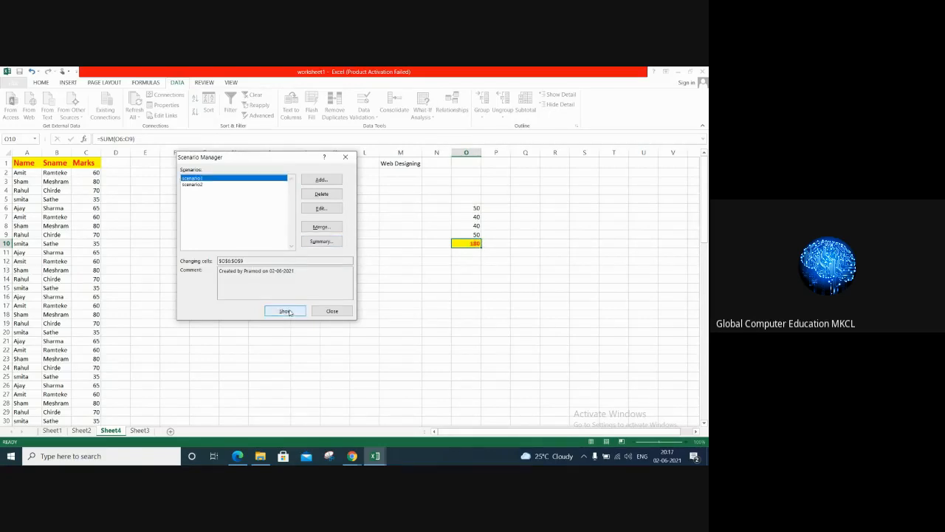
{"action": "left_click", "coordinate": [193, 184]}
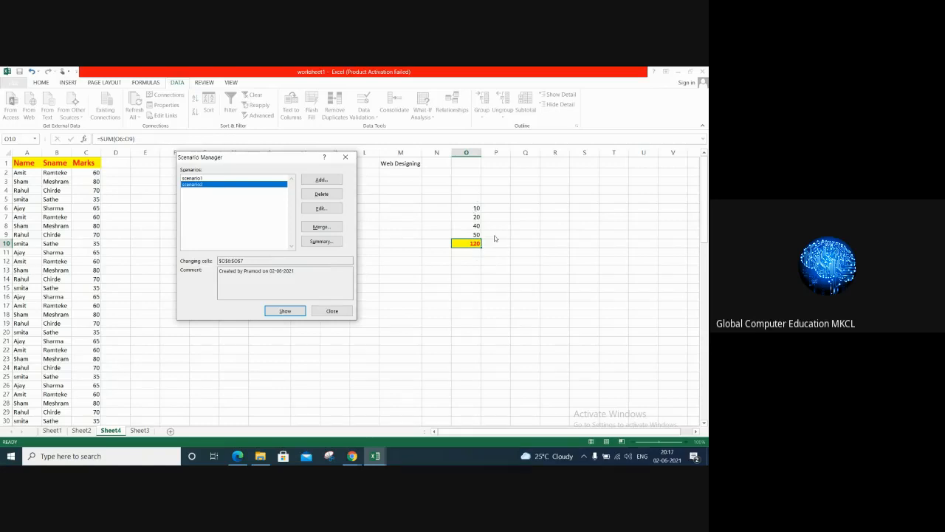
{"action": "left_click", "coordinate": [327, 310]}
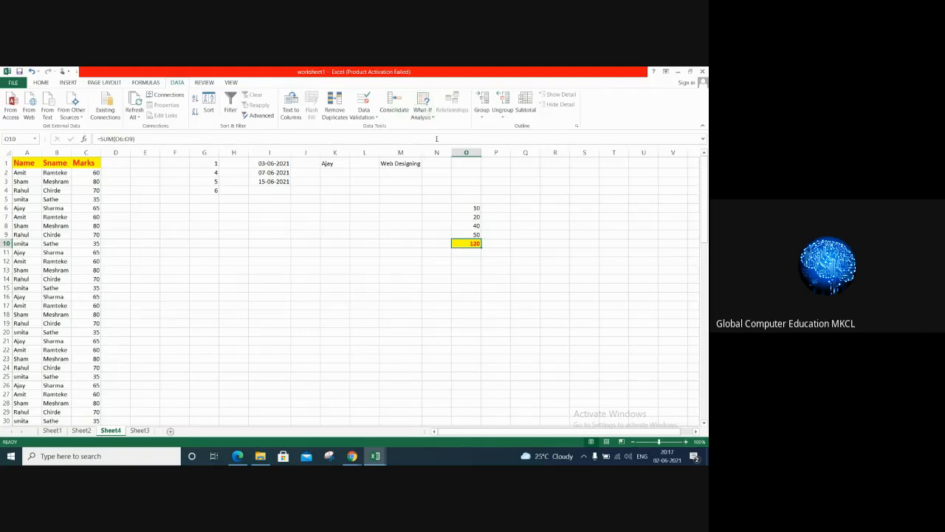
Step: Enter the note "Recalculate values" in cell K7
{"action": "left_click", "coordinate": [345, 217]}
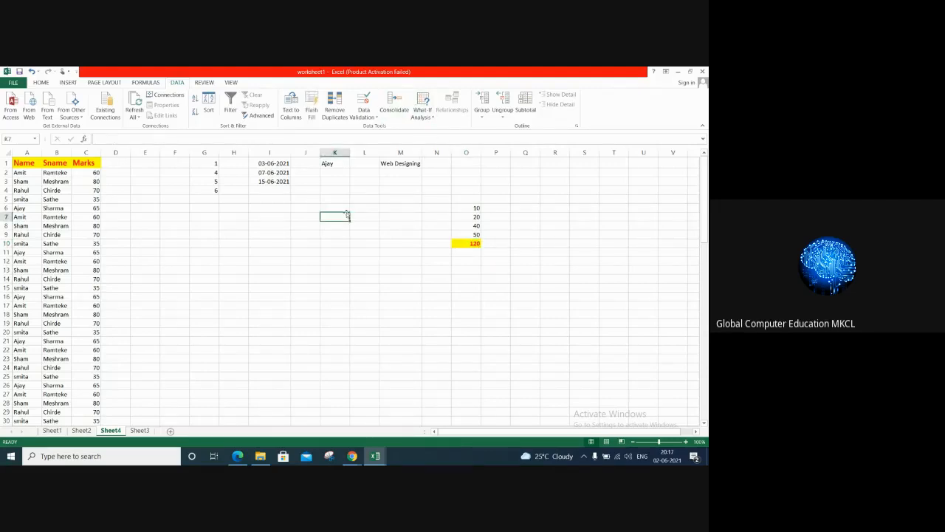
{"action": "type", "text": "Recal"}
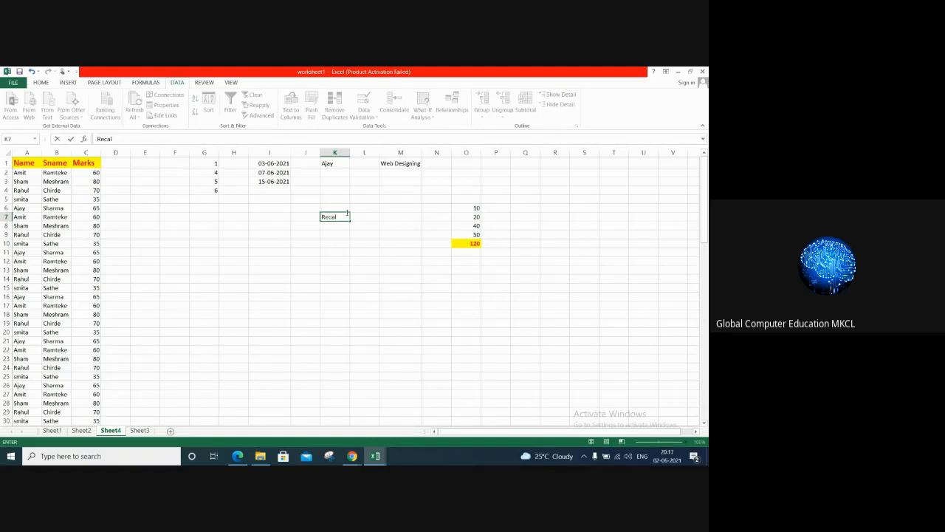
{"action": "type", "text": "culate values"}
{"action": "key", "text": "Return"}
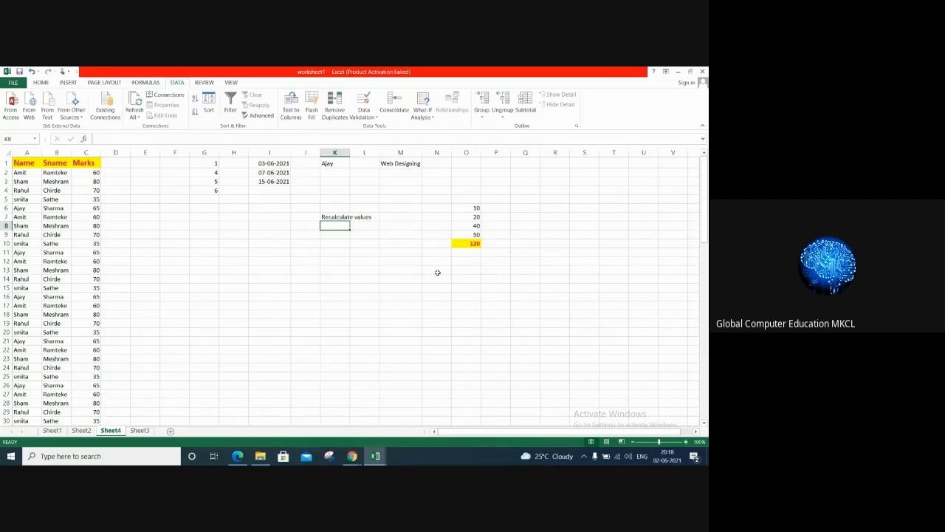
{"action": "left_click", "coordinate": [426, 116]}
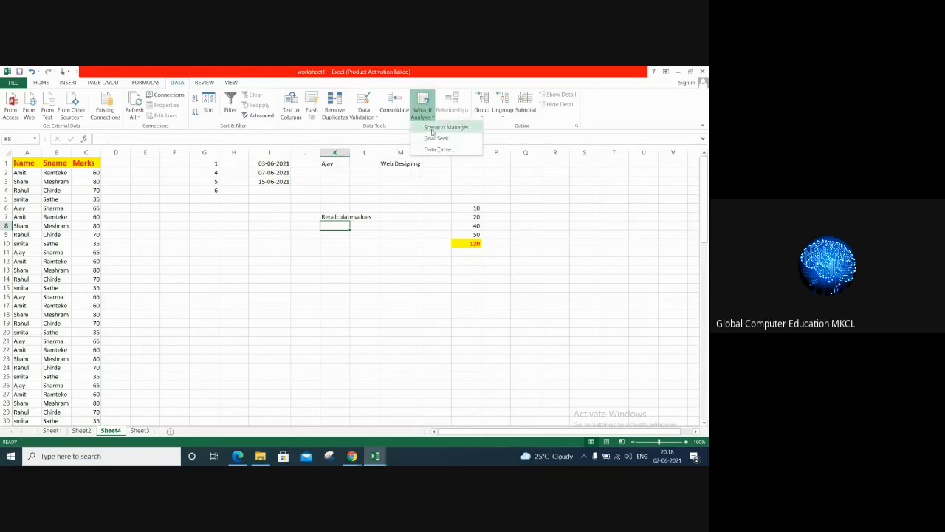
{"action": "left_click", "coordinate": [311, 314]}
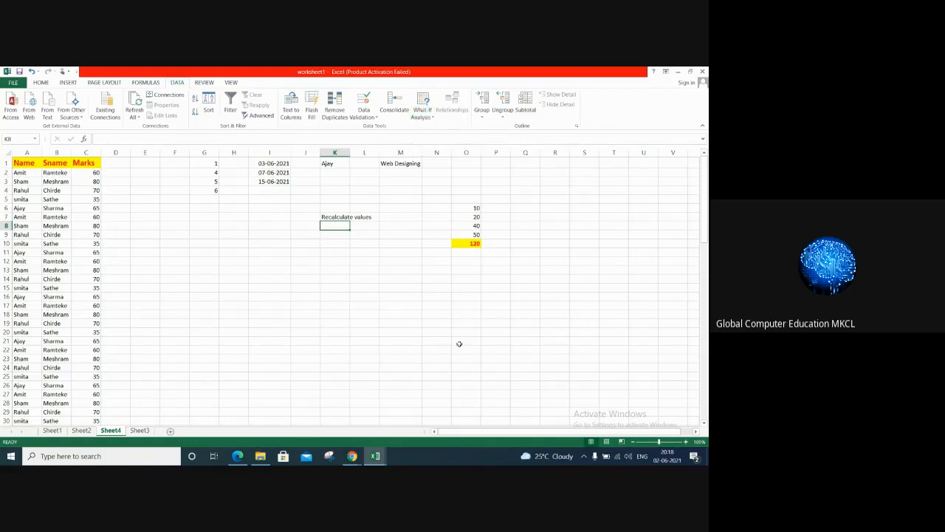
Step: Switch to the Google Meet call, display the participant list, and open the option to stop recording the call
{"action": "mouse_move", "coordinate": [352, 458]}
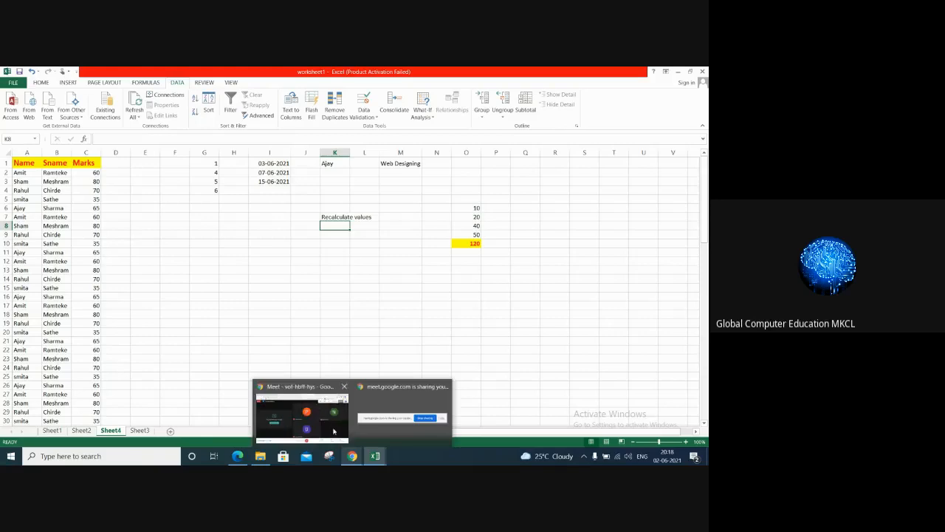
{"action": "left_click", "coordinate": [318, 413]}
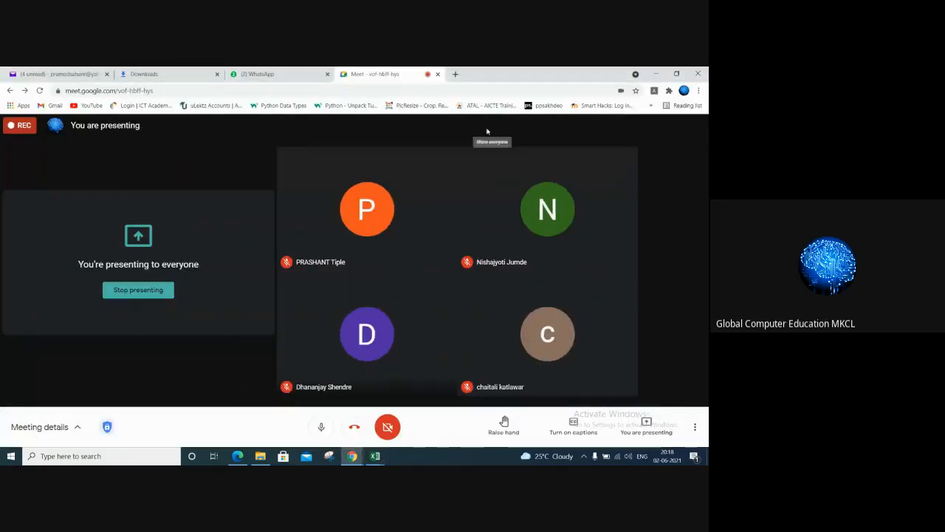
{"action": "left_click", "coordinate": [490, 128]}
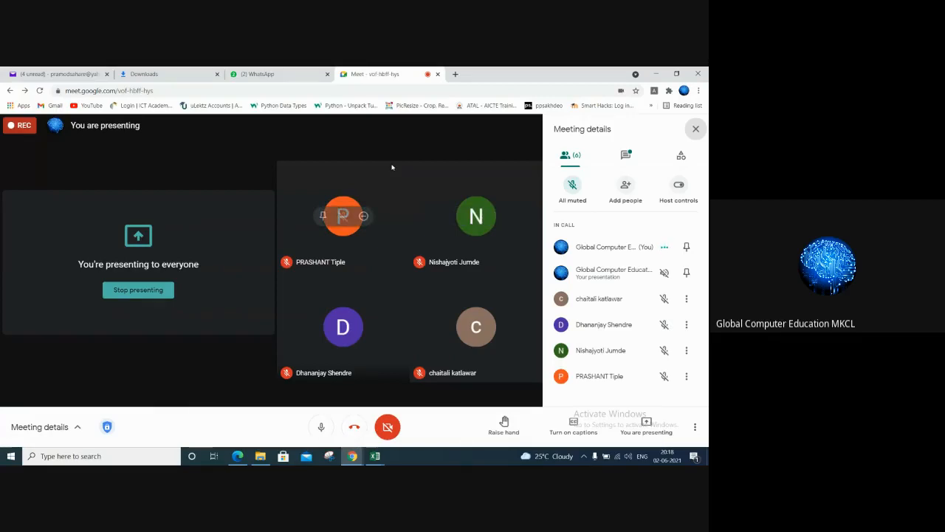
{"action": "left_click", "coordinate": [691, 432]}
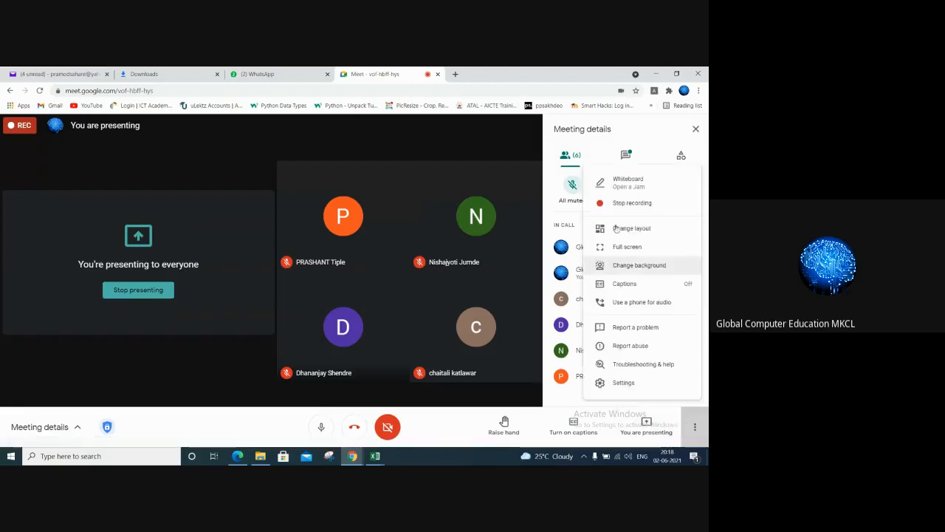
{"action": "left_click", "coordinate": [621, 203]}
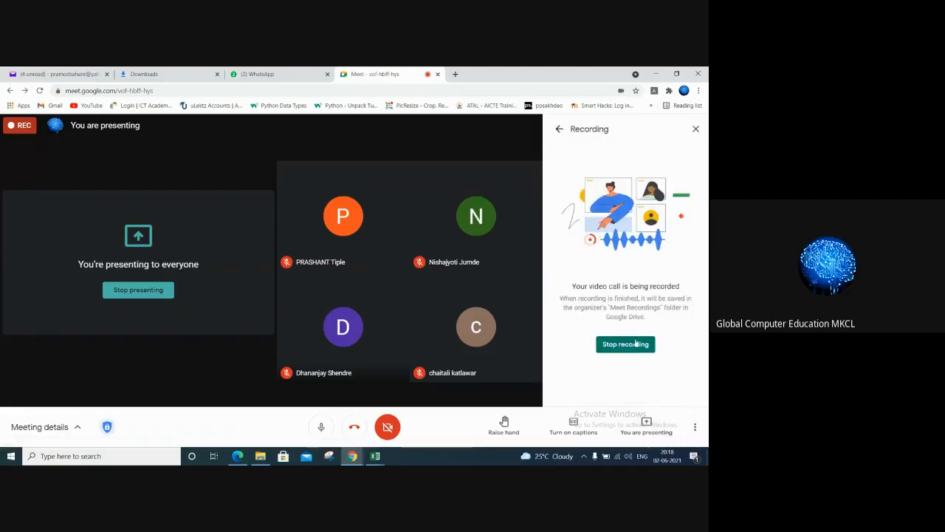